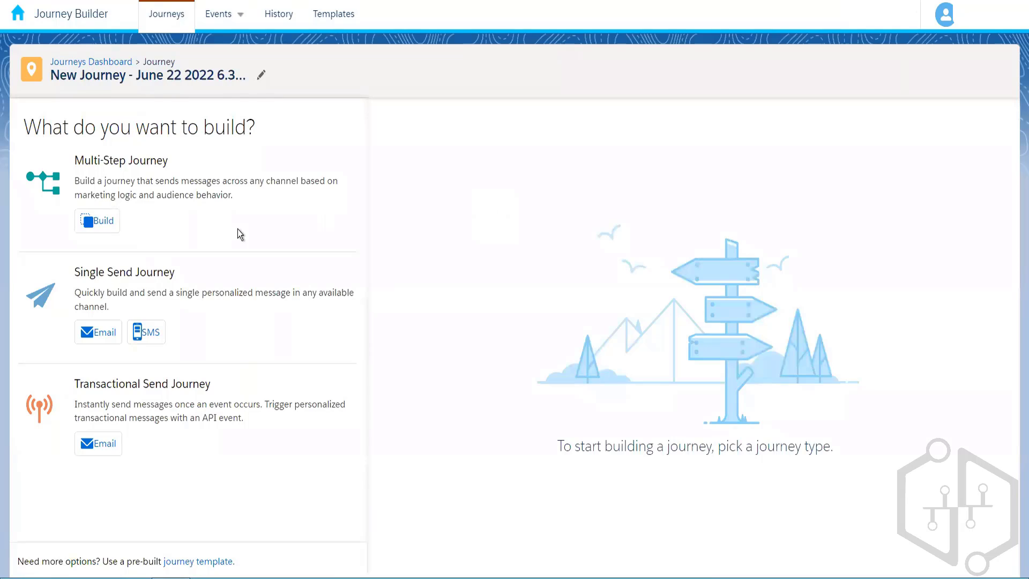
Build a new empty multi-step journey and browse the Builder panel's entry sources and activities.
click(105, 221)
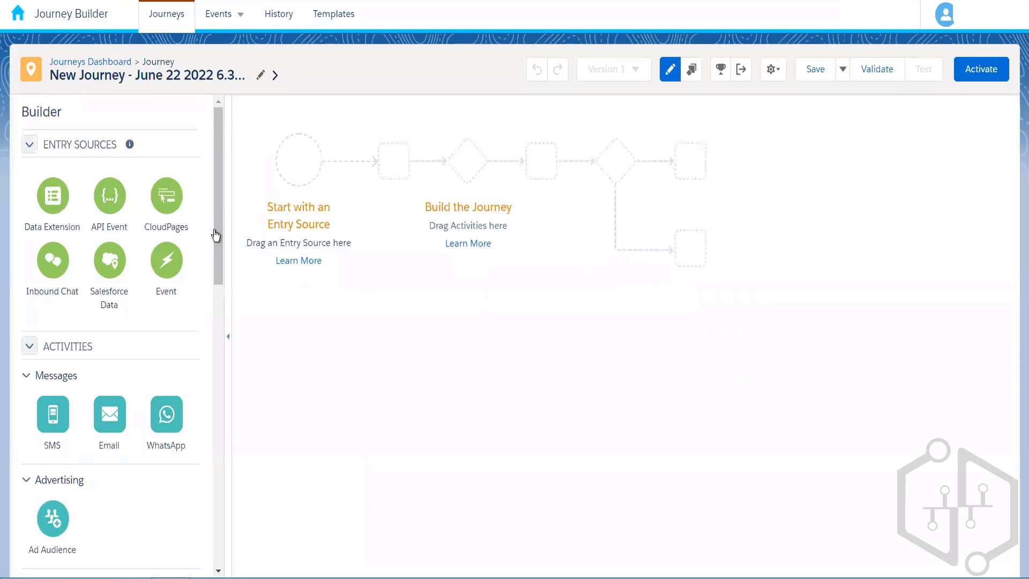
drag(214, 231, 207, 461)
scroll(223, 131, up, 10)
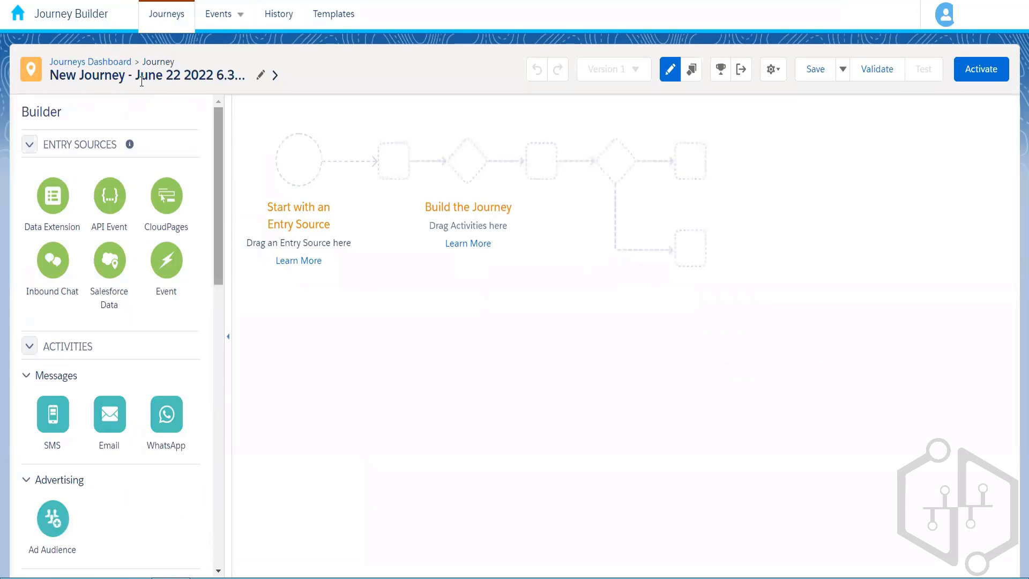
Quit the new journey without saving and open New Journey - June 20 2022 6.40 PM.
click(119, 64)
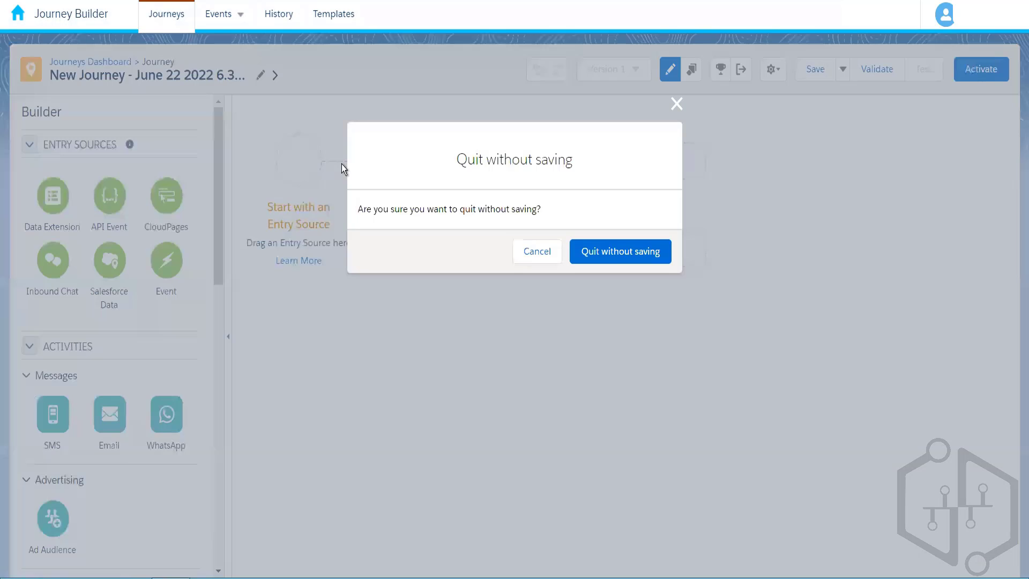
click(600, 255)
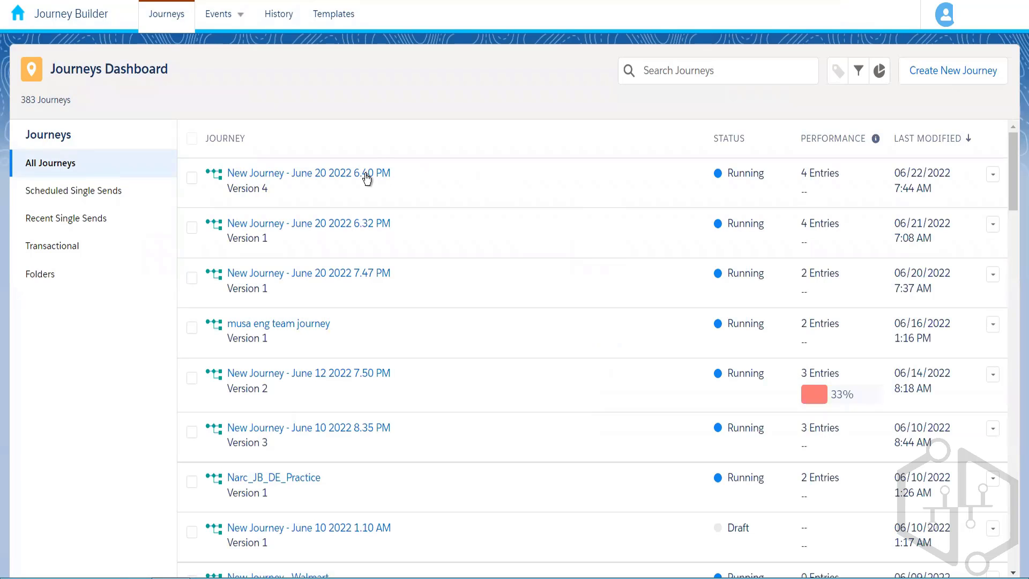
click(365, 178)
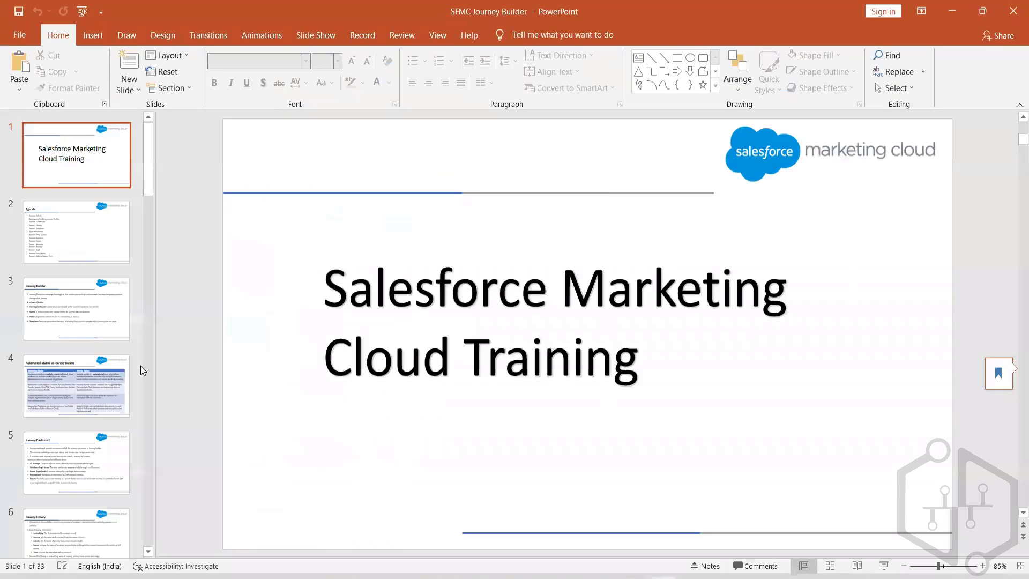
Step through the deck from slide 5 to Journey Versions slide 27, briefly revisiting Journey Status.
click(64, 449)
key(Down)
key(Down)
key(Down)
key(Down)
key(Down)
key(Down)
key(Down)
key(Down)
key(Down)
key(Down)
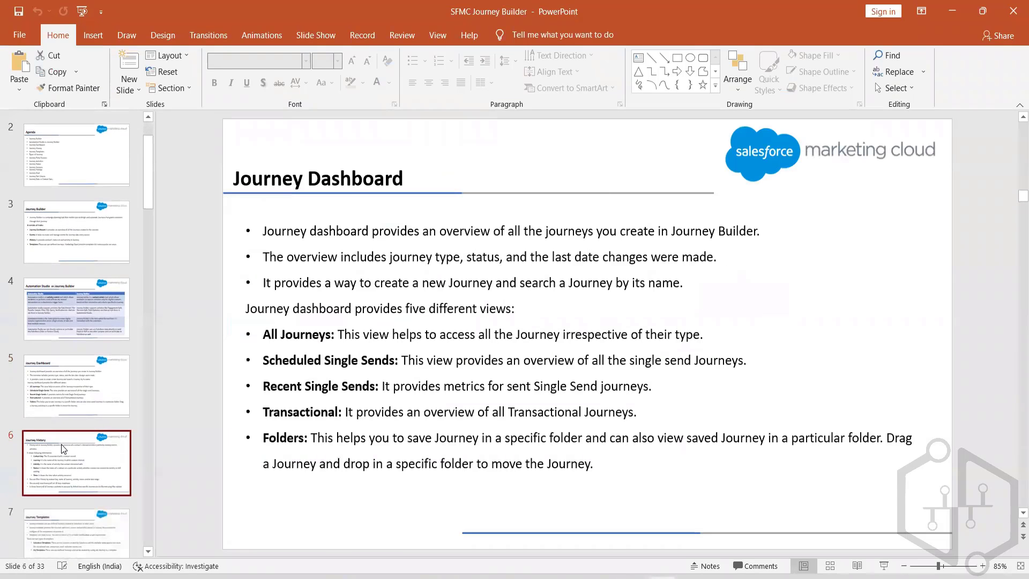
key(Down)
key(Down)
key(Down)
key(Down)
key(Down)
key(Down)
key(Down)
key(Down)
key(Down)
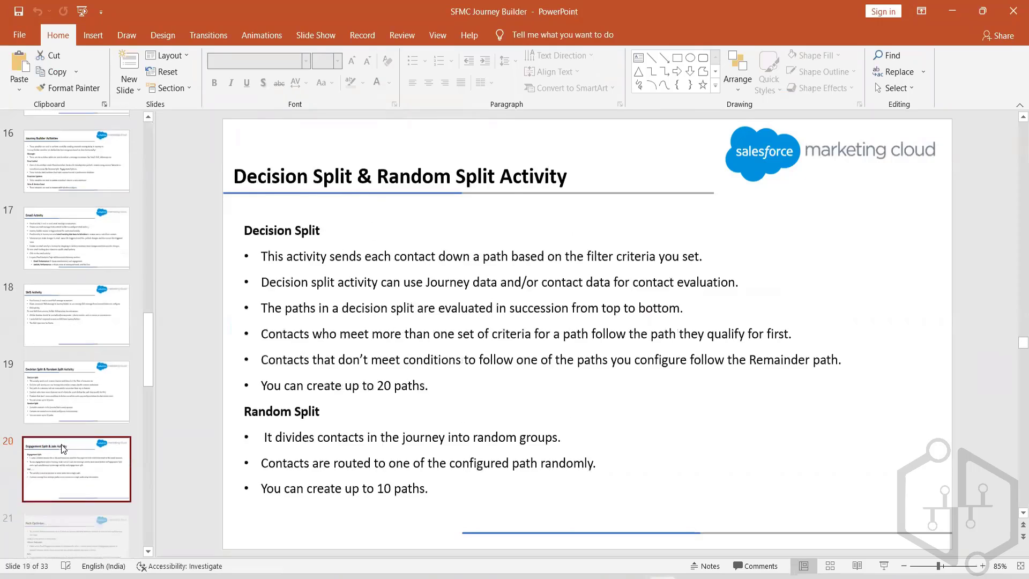
key(Down)
key(Down)
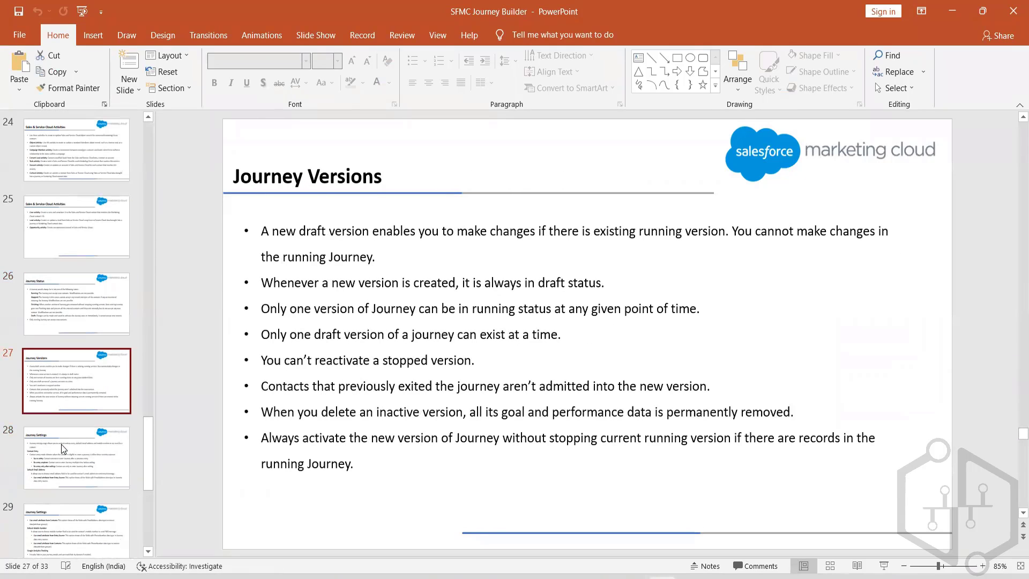
key(Up)
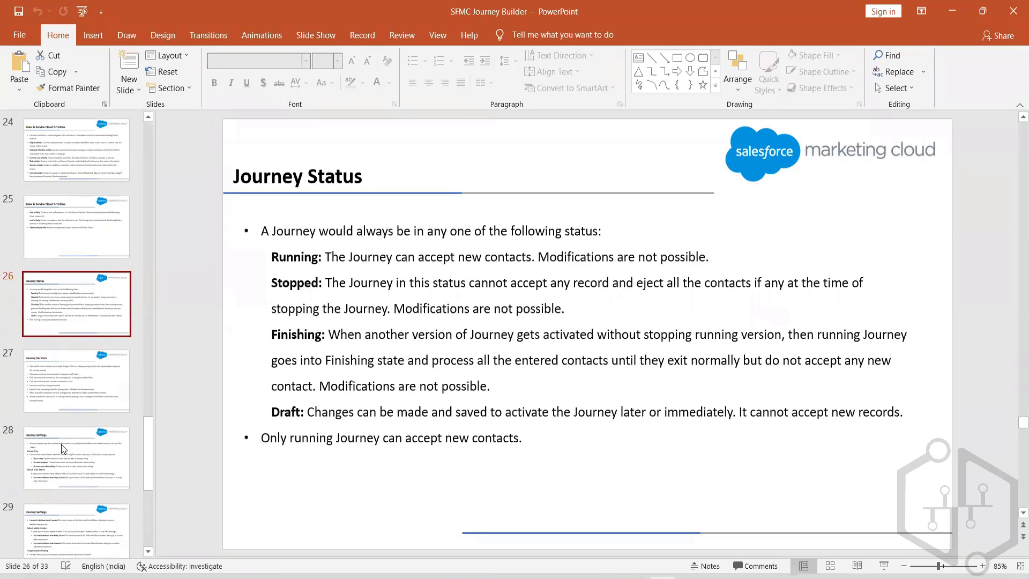
key(Down)
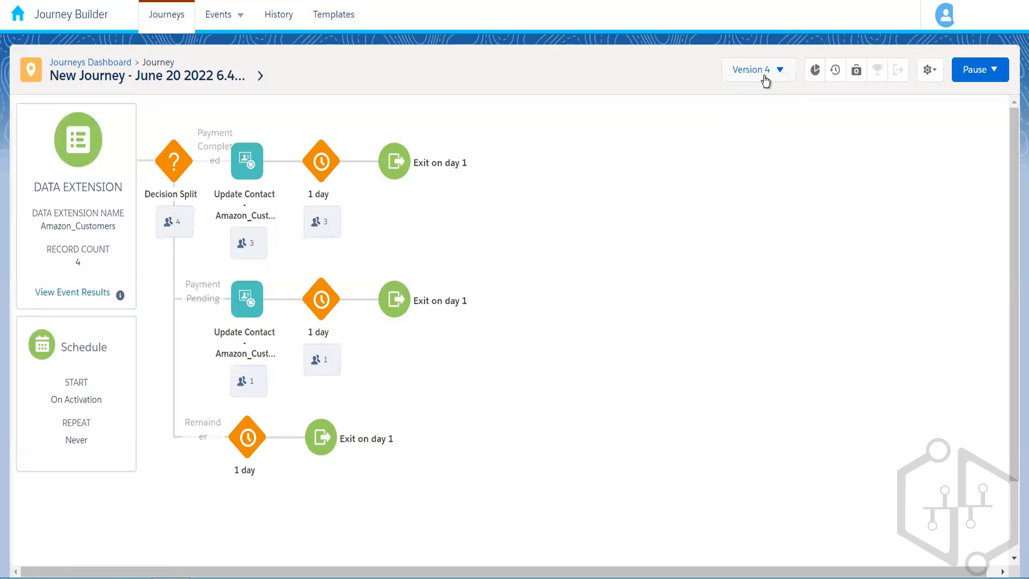
click(765, 81)
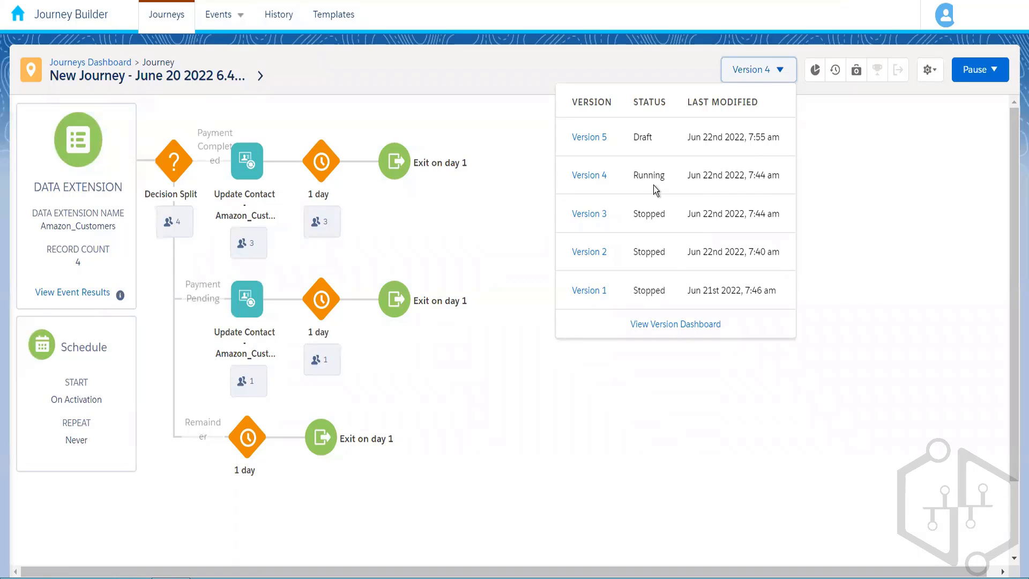
click(521, 149)
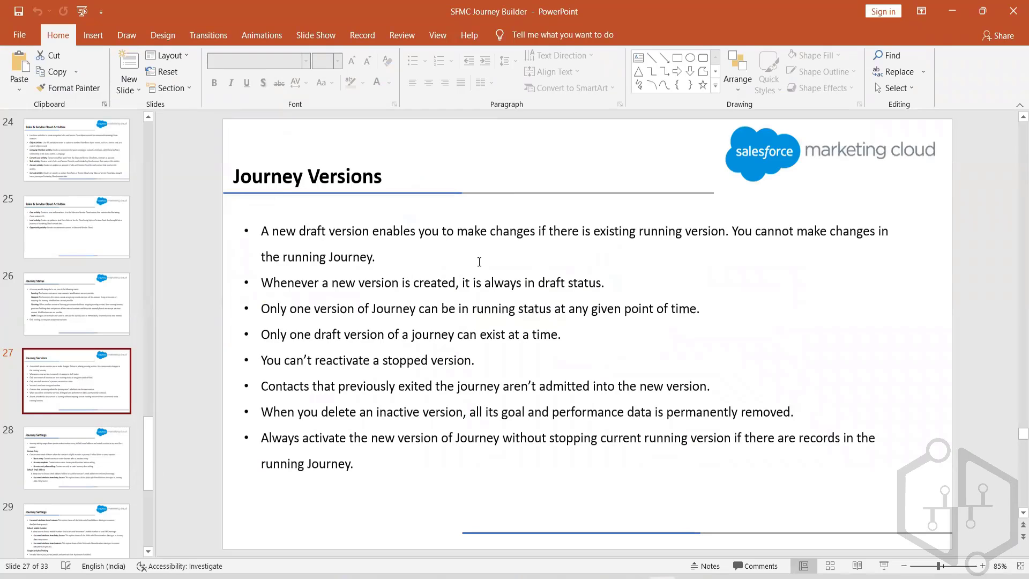
Show slide 26, Journey Status, defining Running, Stopped, Finishing and Draft.
click(99, 307)
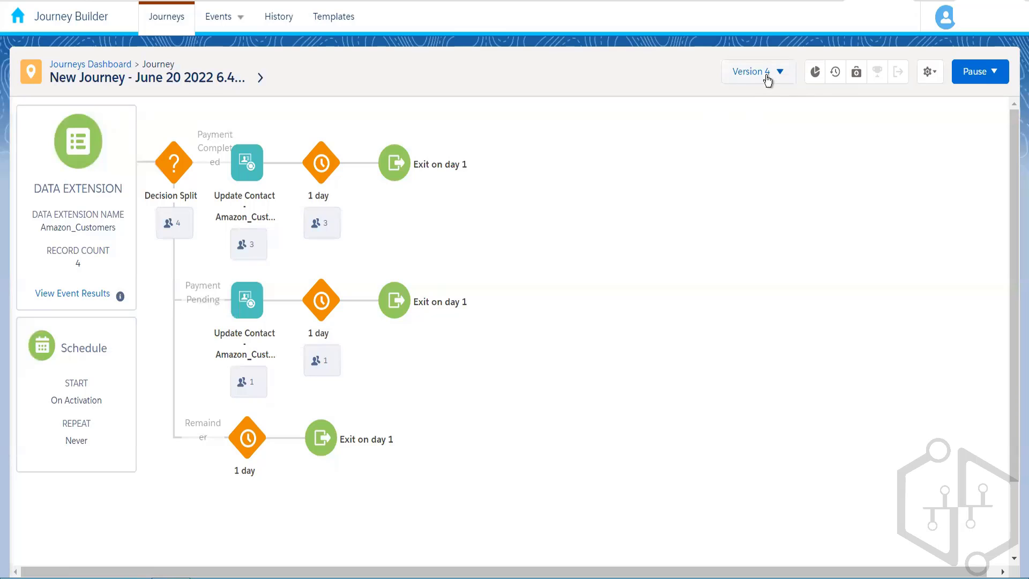
List the journey versions: Version 5 Draft, Version 4 Running, Versions 1–3 Stopped.
click(766, 76)
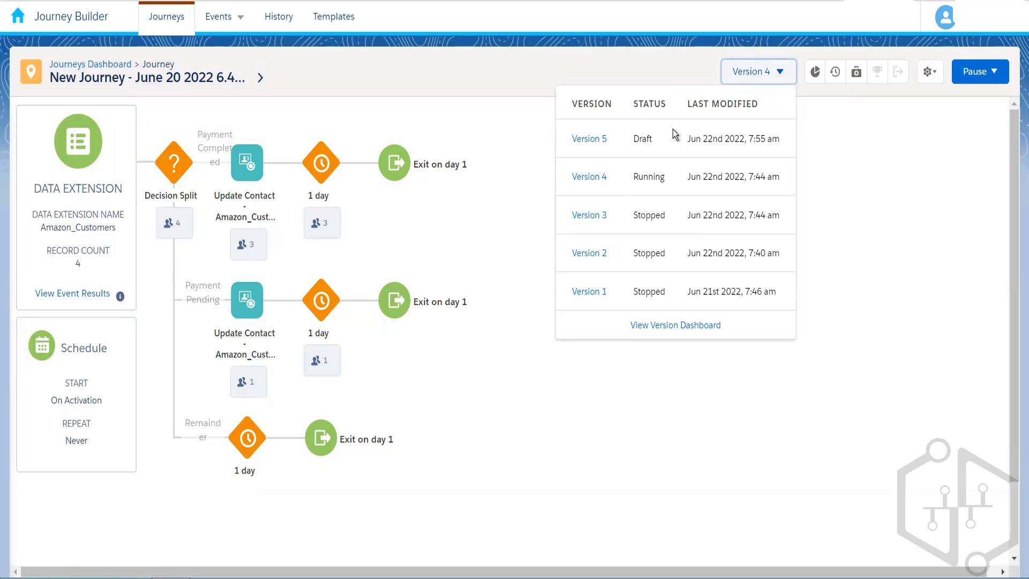
Load draft Version 5 from the version dropdown into the builder canvas.
click(767, 72)
click(769, 74)
click(570, 142)
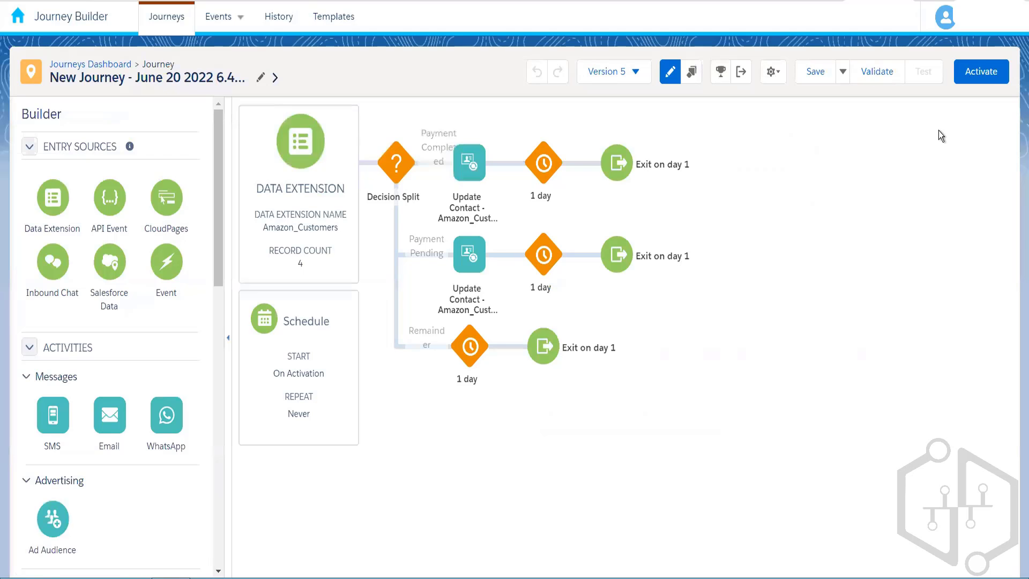
Activate Version 5, confirm in the Activate New Version dialog, and return to the journey.
click(974, 75)
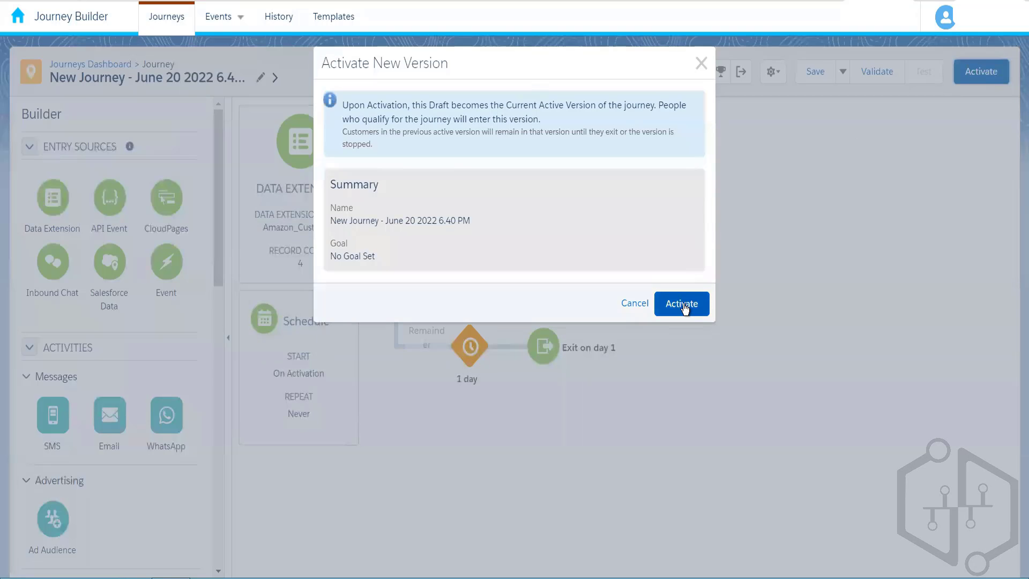
click(682, 305)
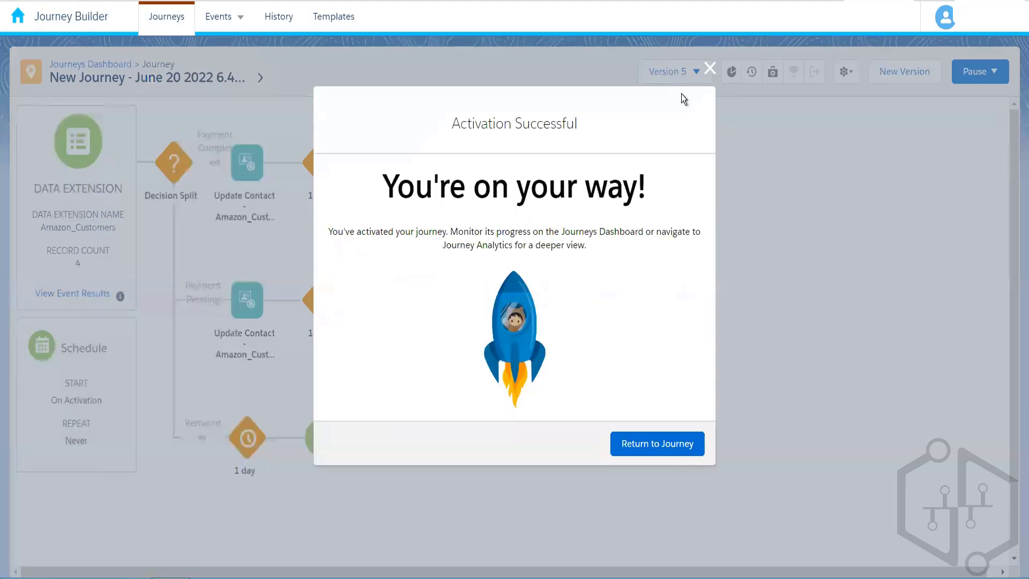
click(669, 451)
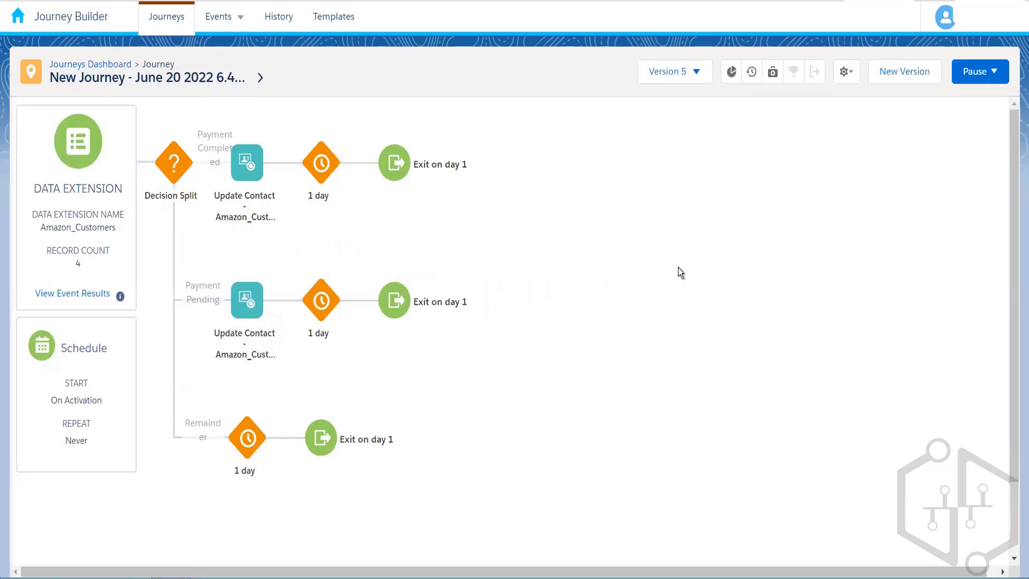
Check the version list for Version 5 Running and Version 4 Finishing against the Journey Status slide.
click(681, 83)
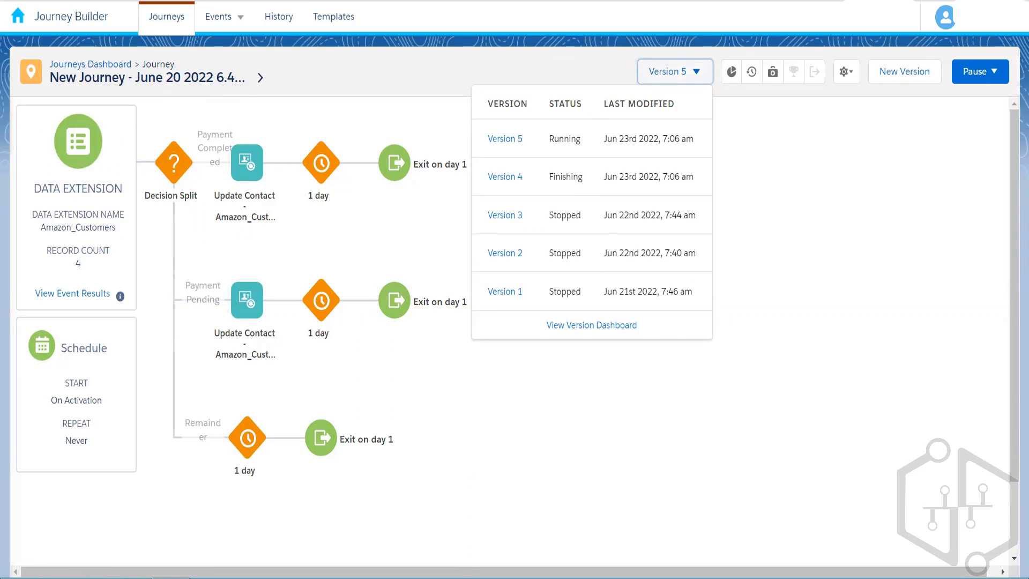
key(alt+Tab)
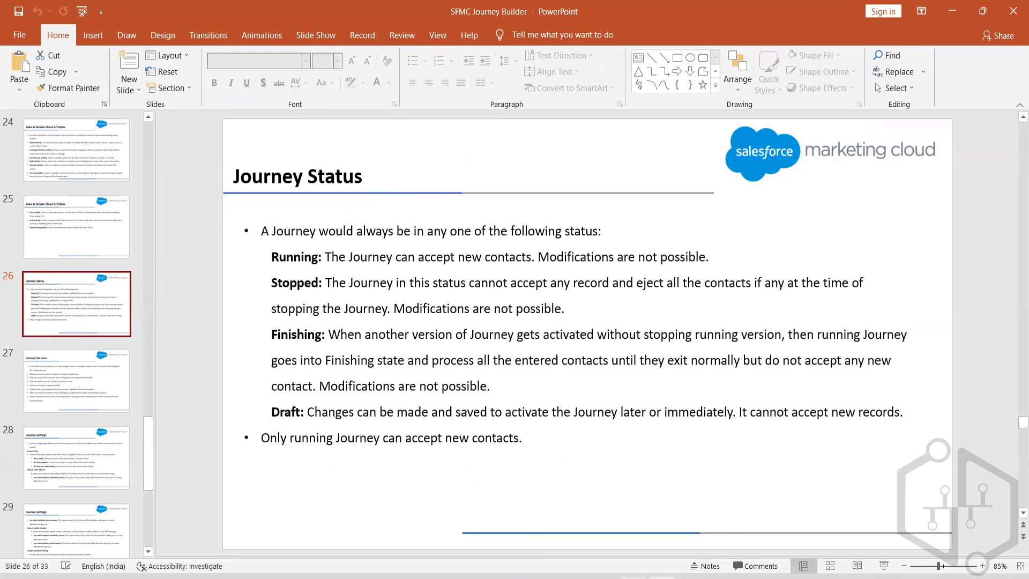
key(alt+Tab)
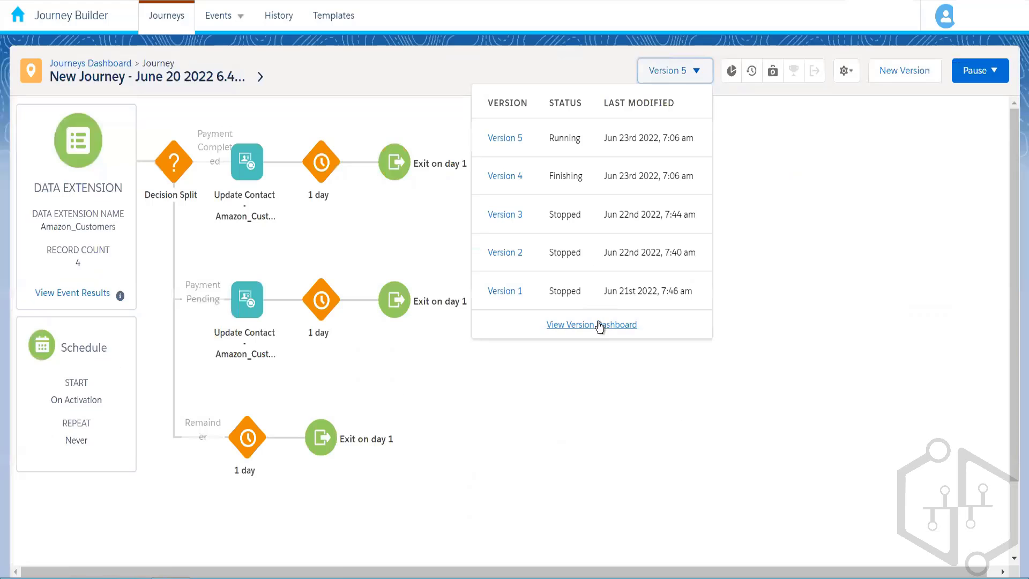
Close the version list after rechecking statuses, then bring Journey Builder's Version 5 canvas back to front.
click(745, 239)
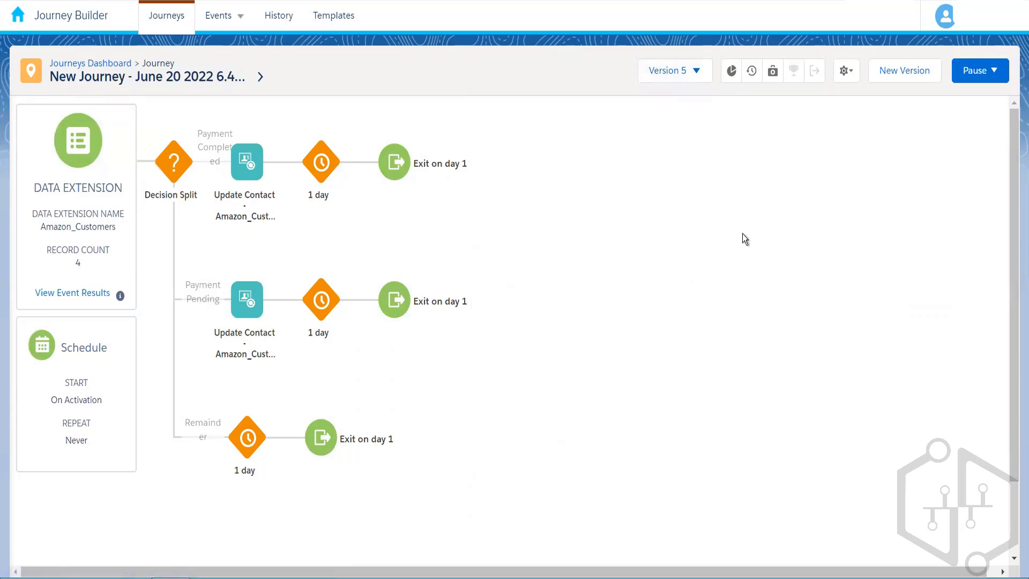
click(690, 78)
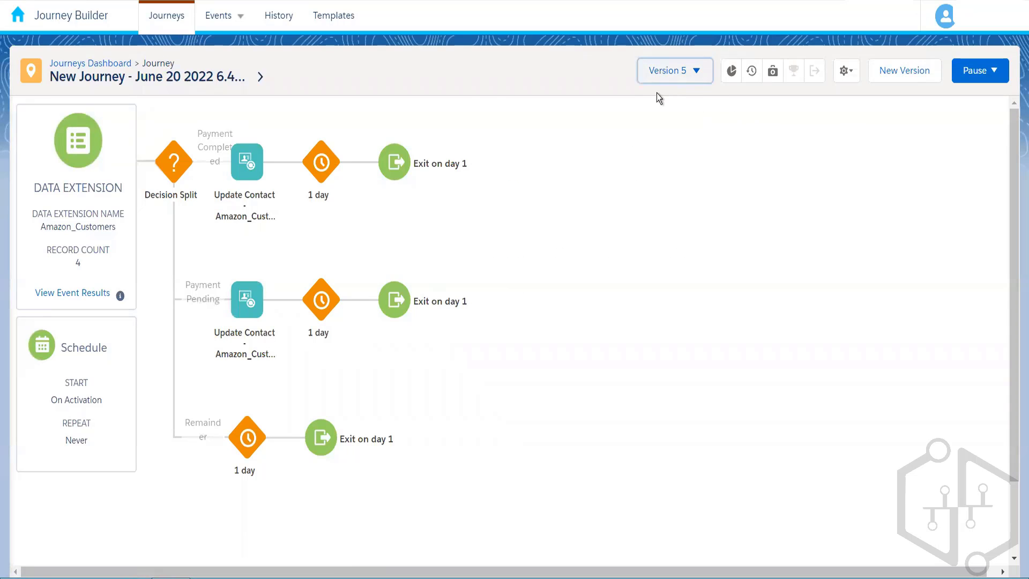
click(788, 189)
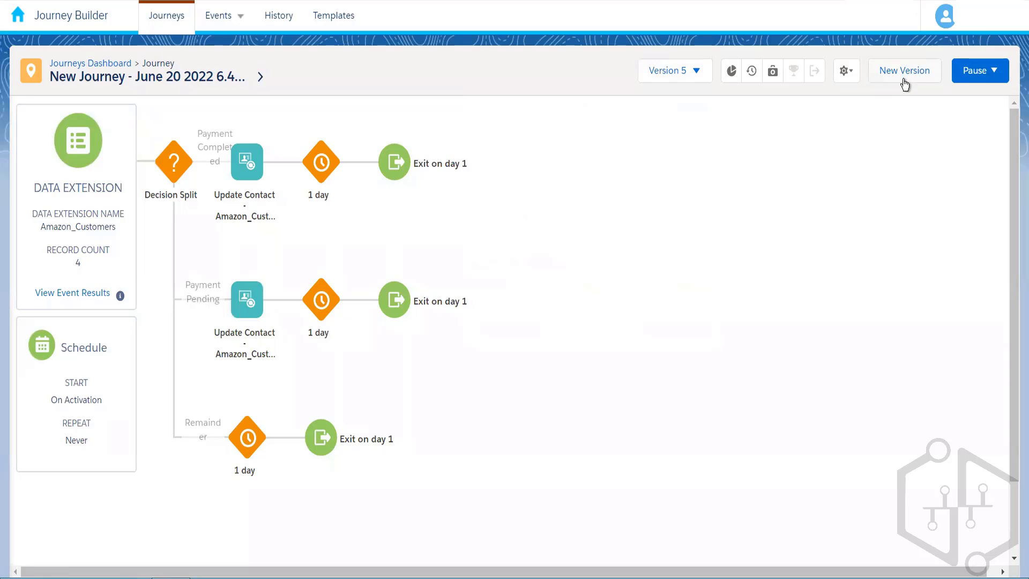
click(684, 75)
click(768, 150)
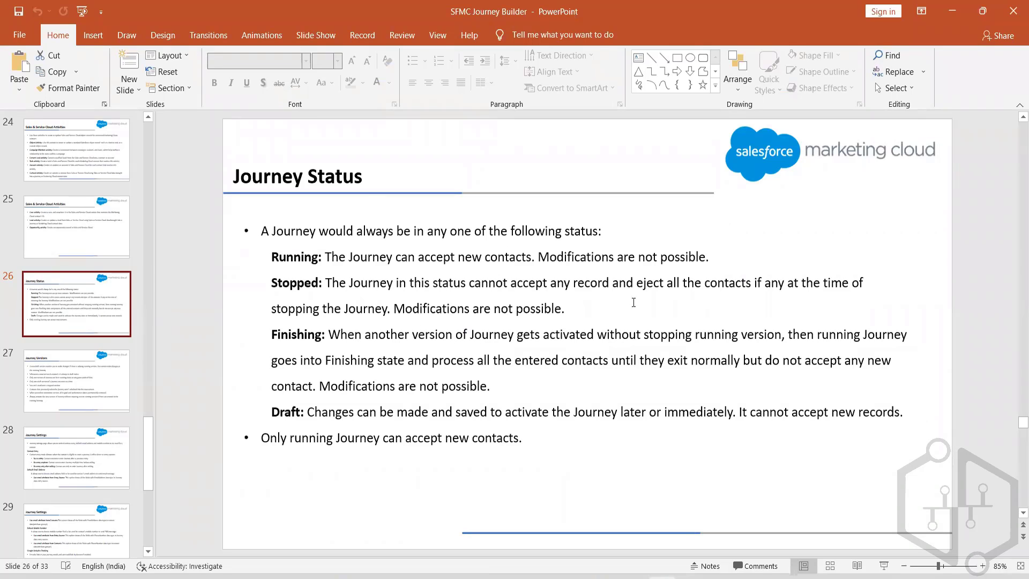
click(632, 517)
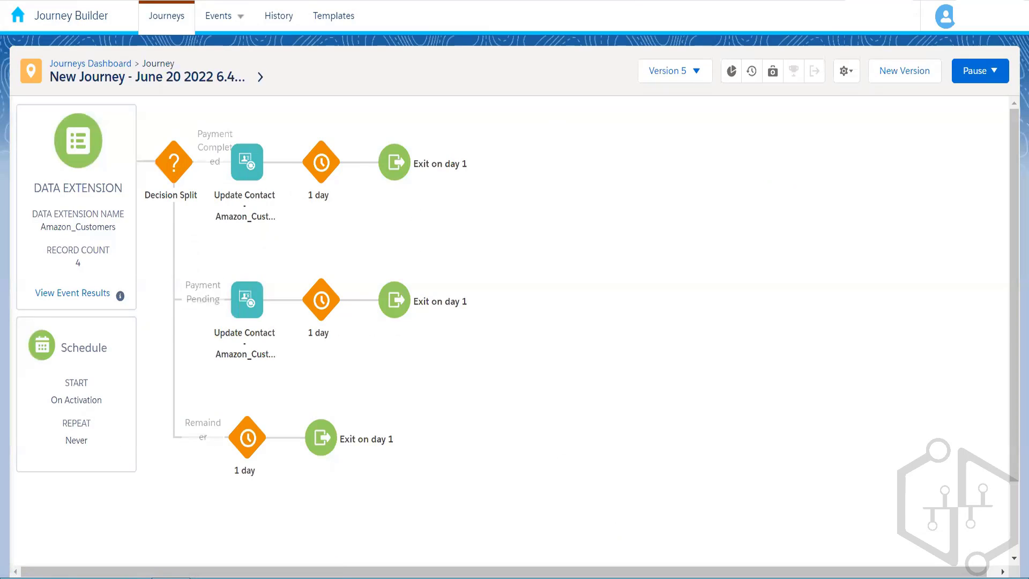
key(alt+Tab)
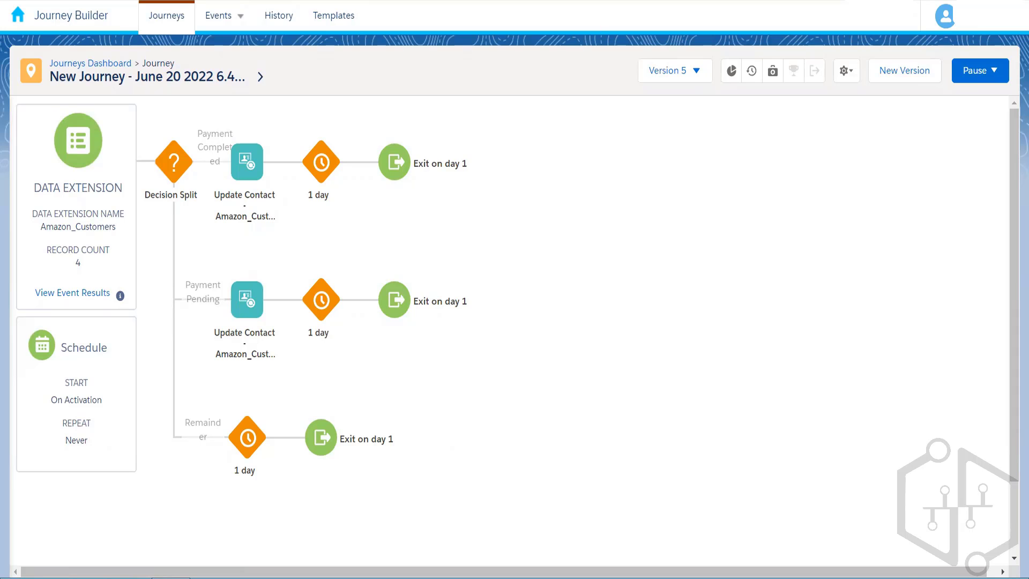
key(alt+Tab)
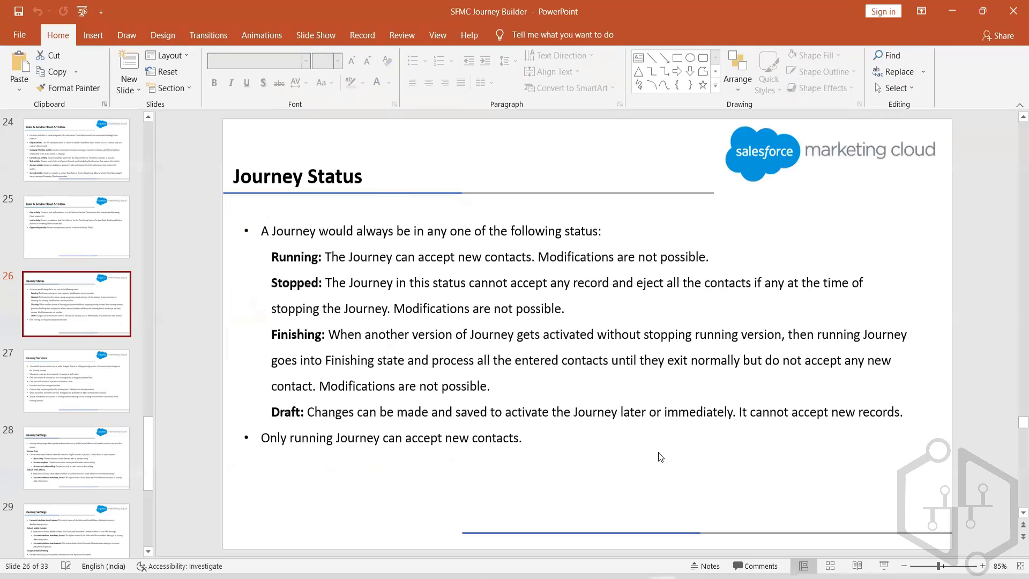
key(alt+Tab)
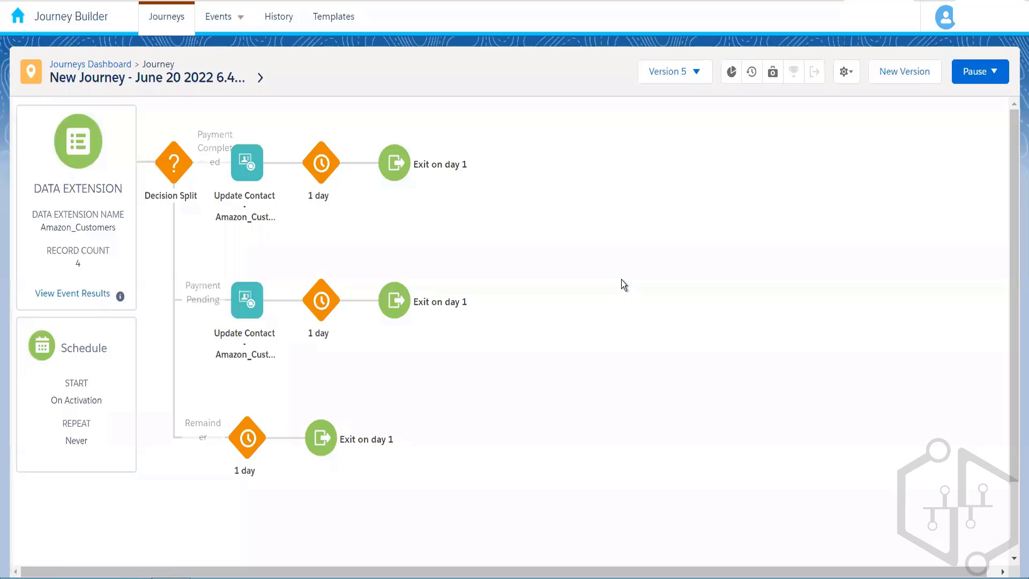
click(680, 75)
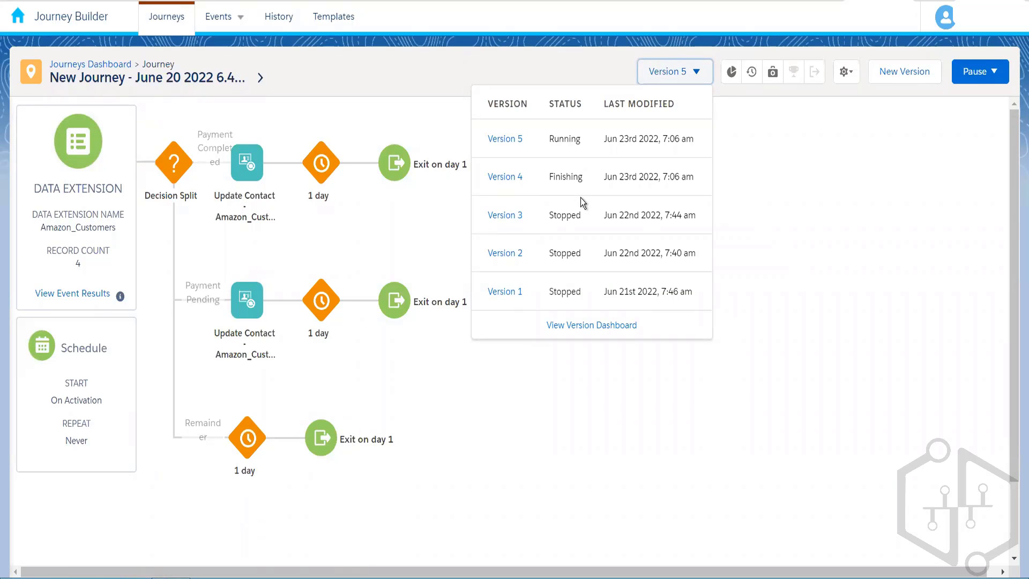
click(564, 405)
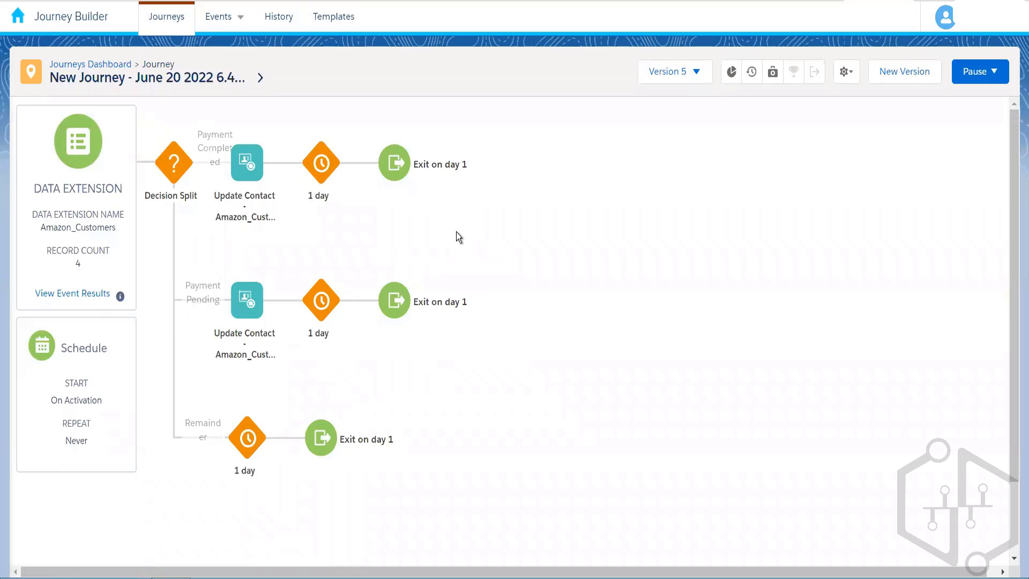
click(687, 73)
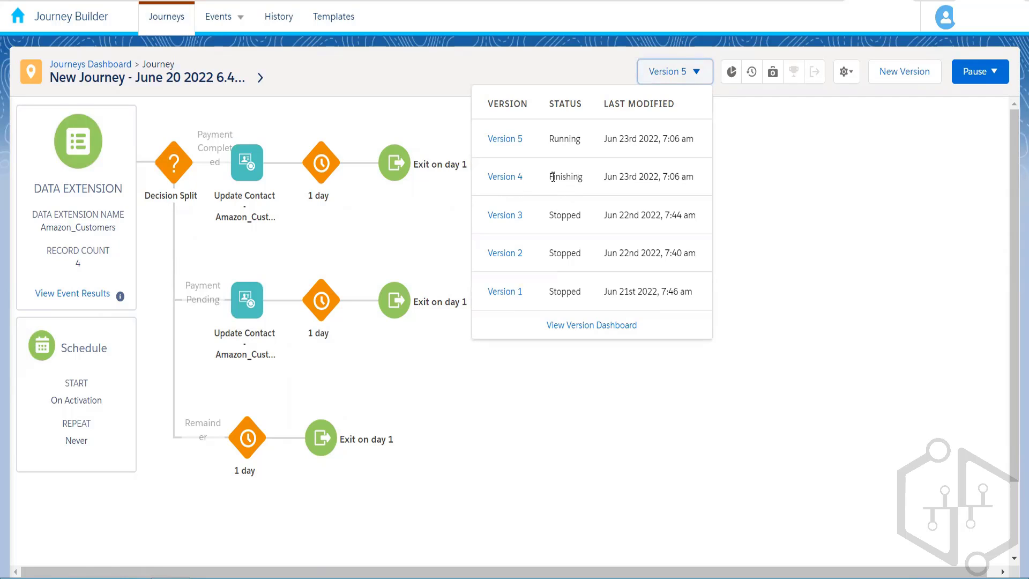
click(383, 225)
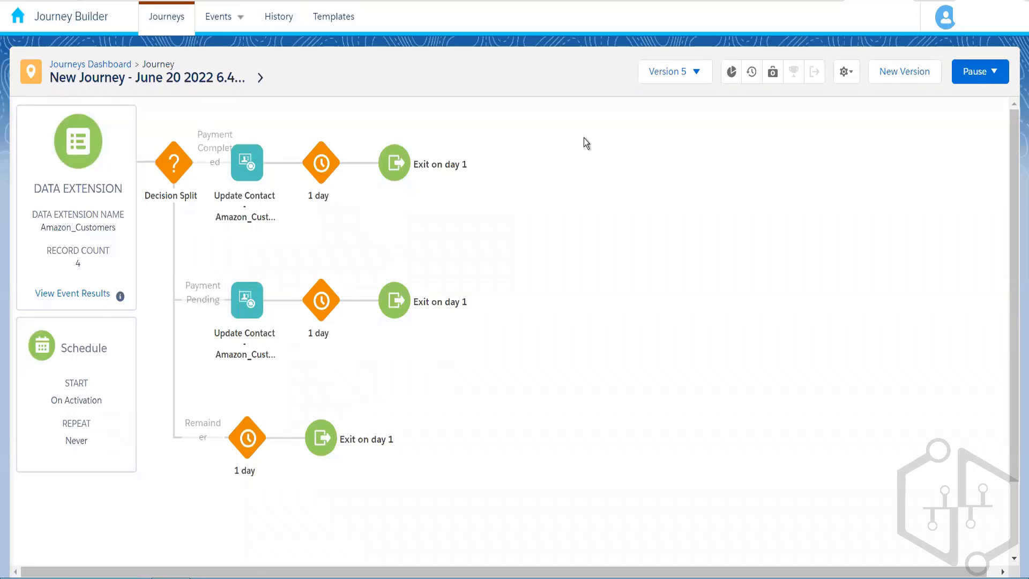
Recheck the Version 5 version statuses, then switch to PowerPoint slide 26, Journey Status.
click(673, 72)
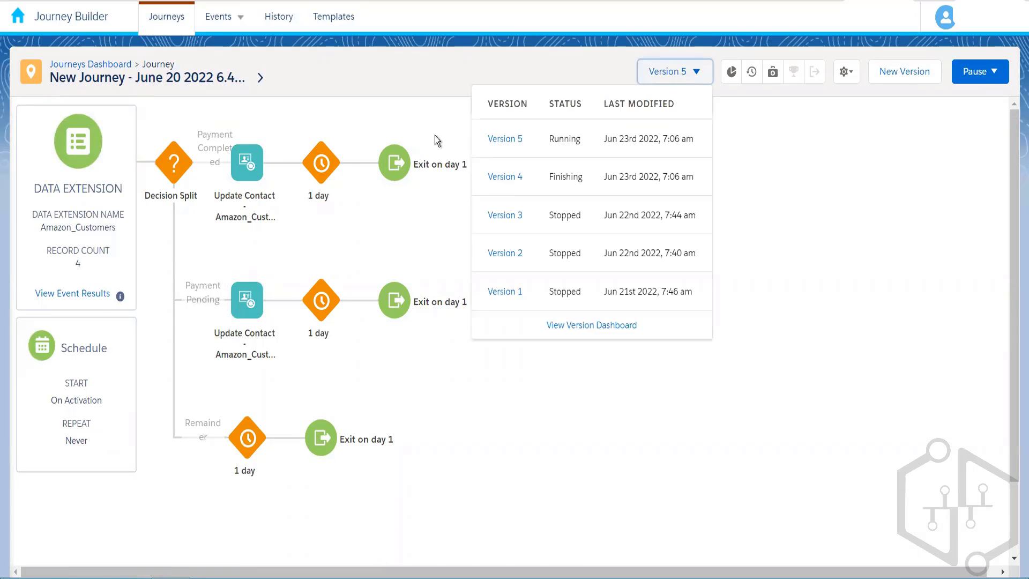
click(442, 113)
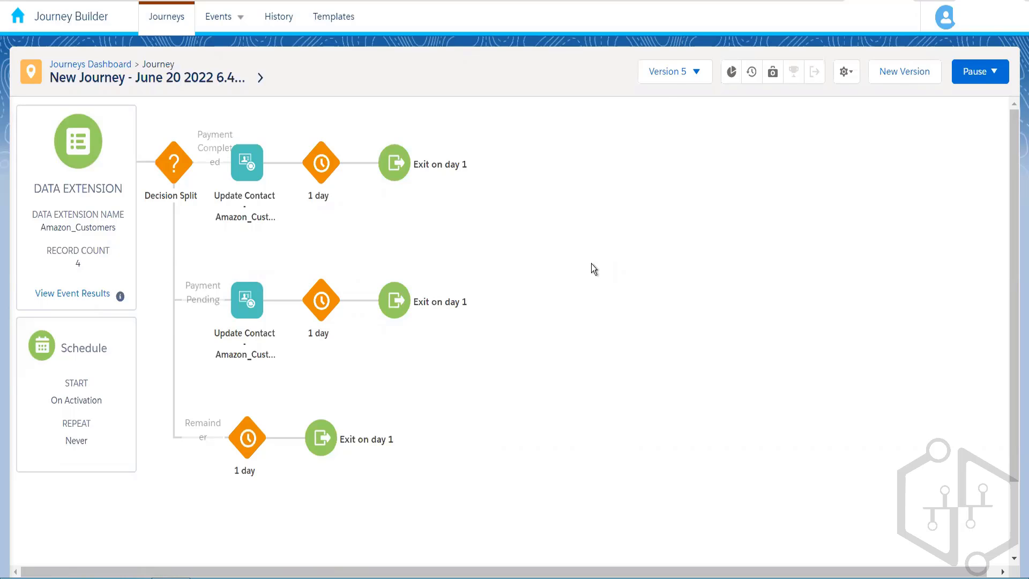
click(672, 73)
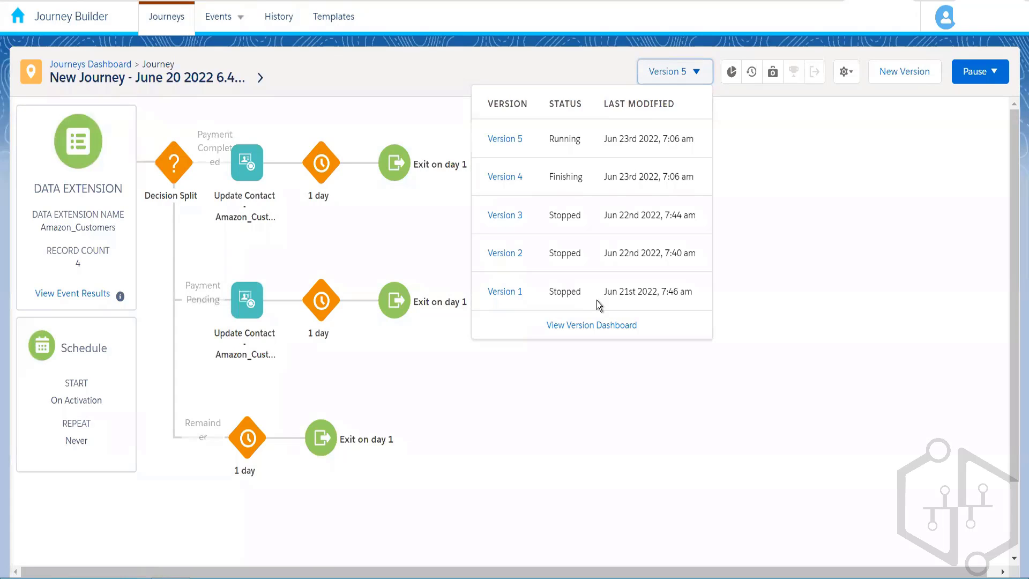
click(554, 398)
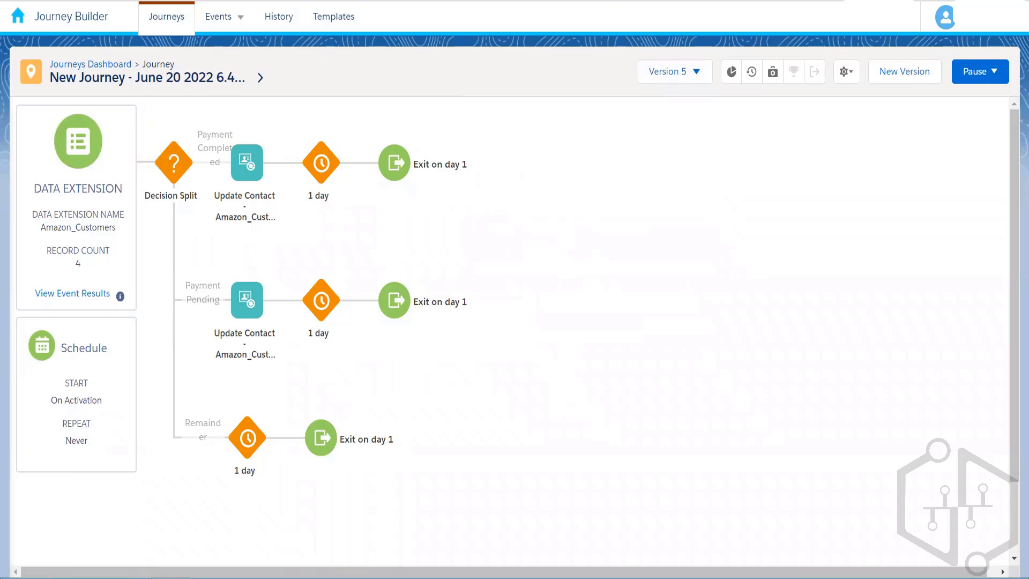
key(alt+Tab)
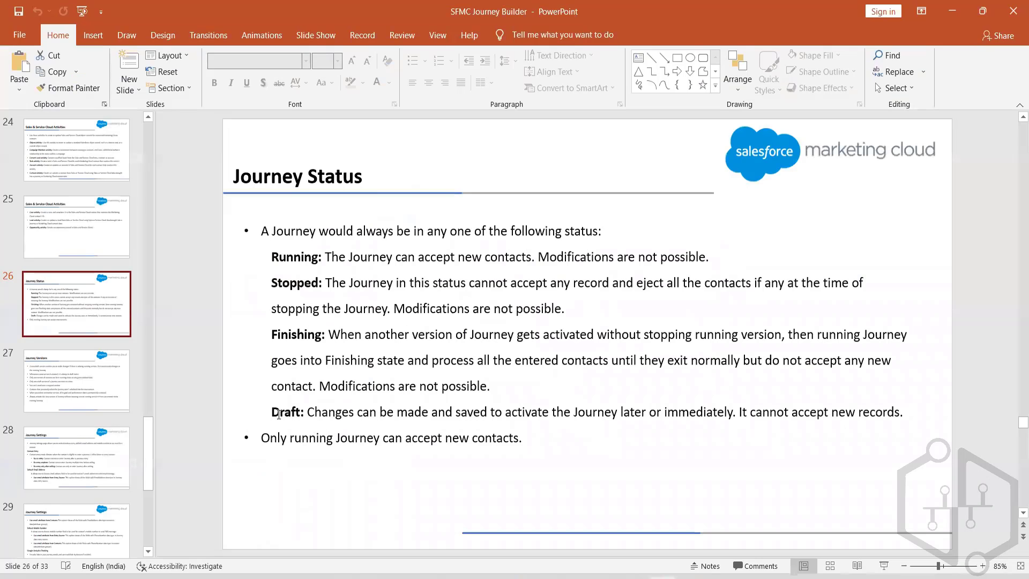
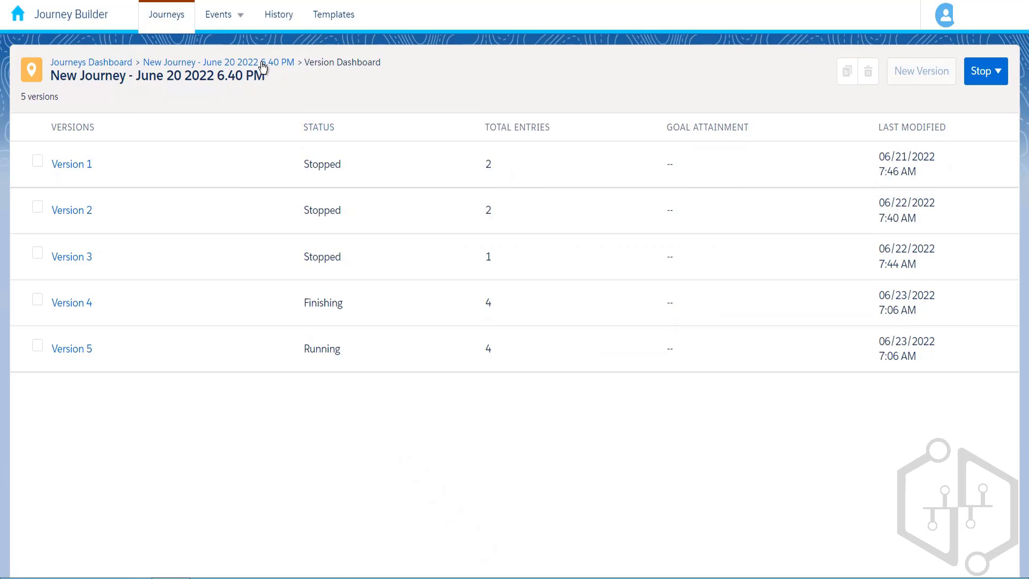
Return to the Journeys Dashboard, where the June 20 journey's Version 5 shows as running.
click(263, 64)
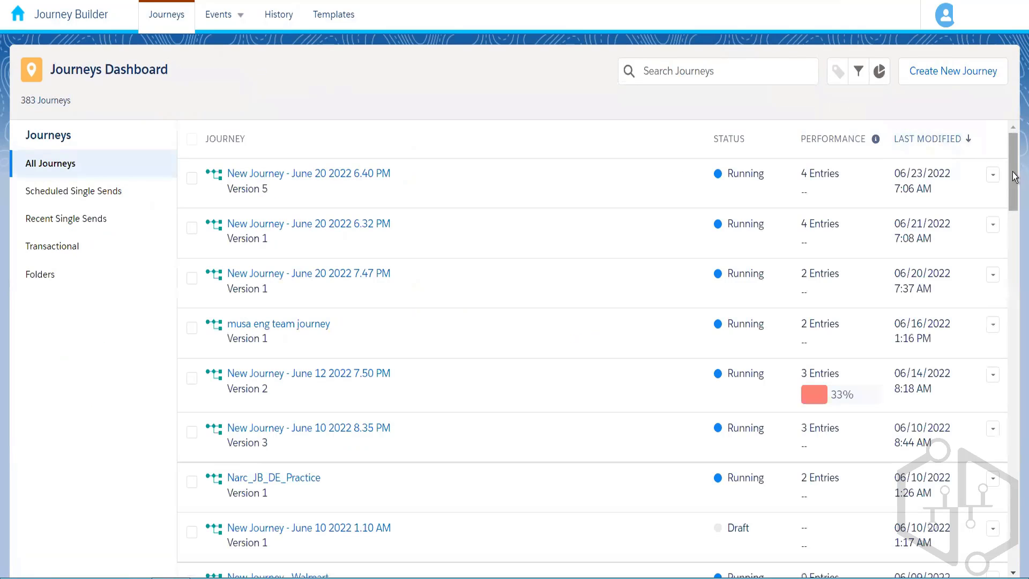
Open Version 1 of the running Batch2_Subscribers journey from further down the list.
scroll(1013, 207, down, 13)
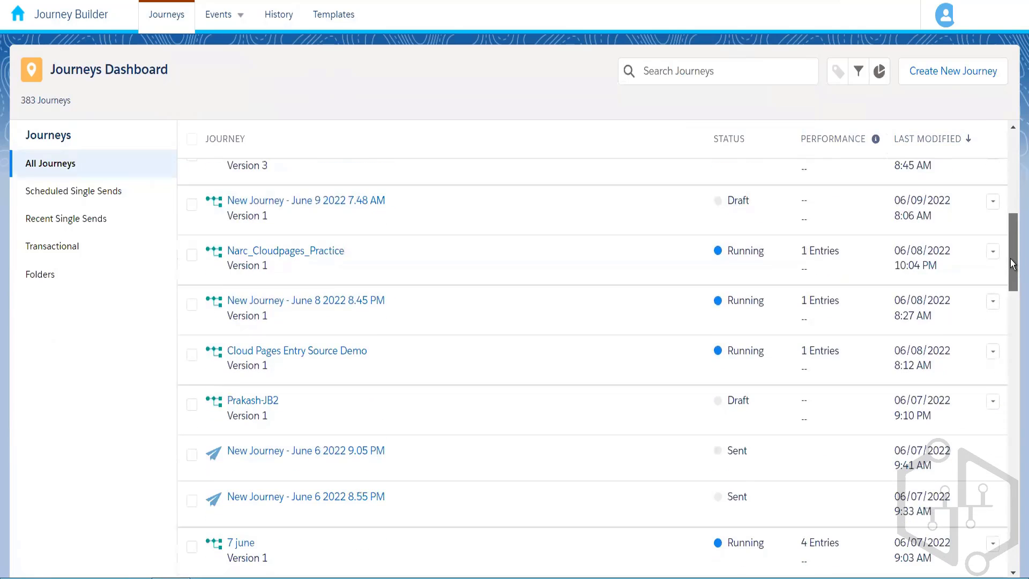
scroll(1004, 298, down, 5)
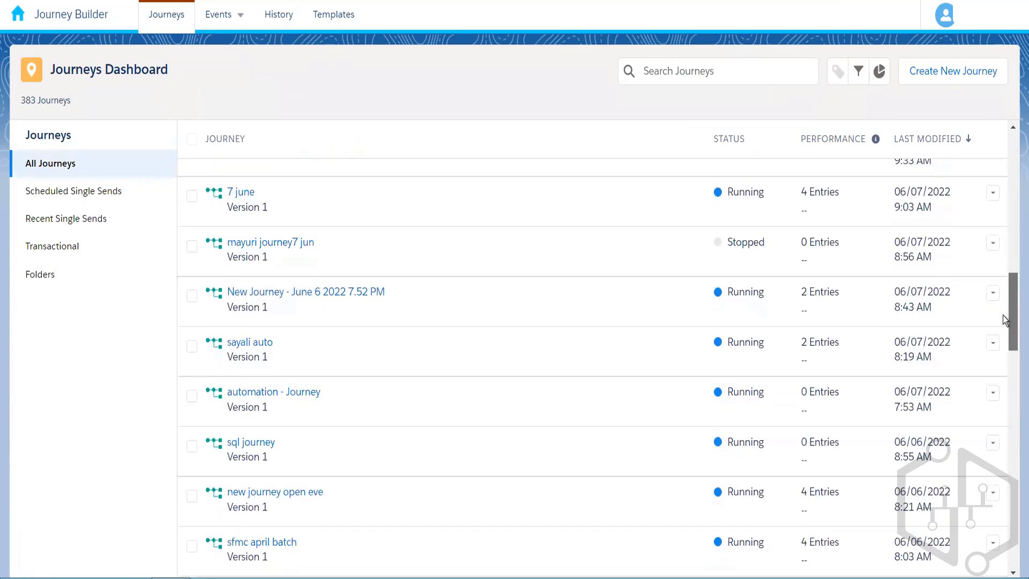
scroll(999, 362, down, 3)
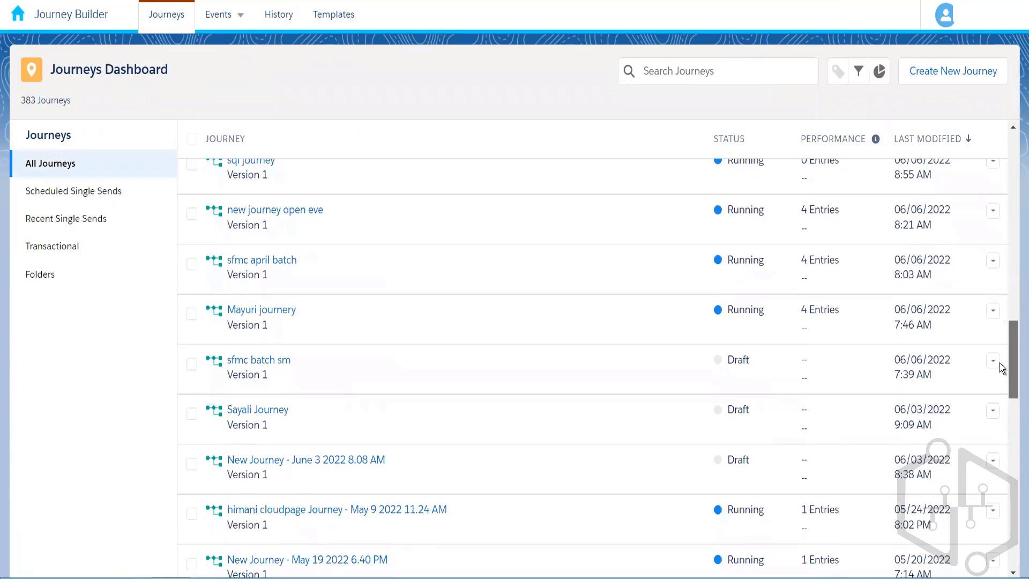
click(249, 313)
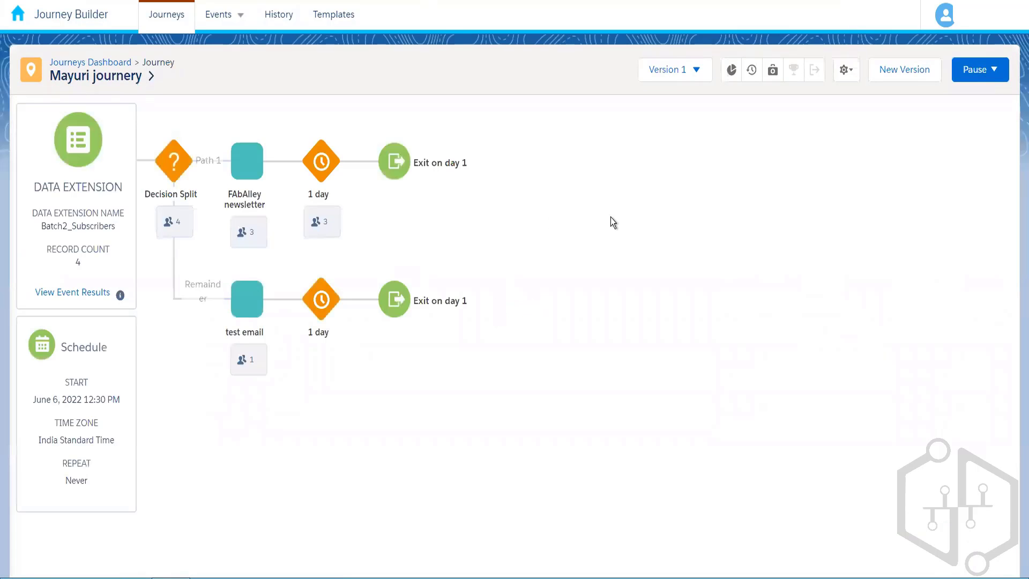
Review Journey Analytics for 6/15/2022–6/21/2022: 0 emails sent, 0% delivery, no opens or clicks.
click(732, 70)
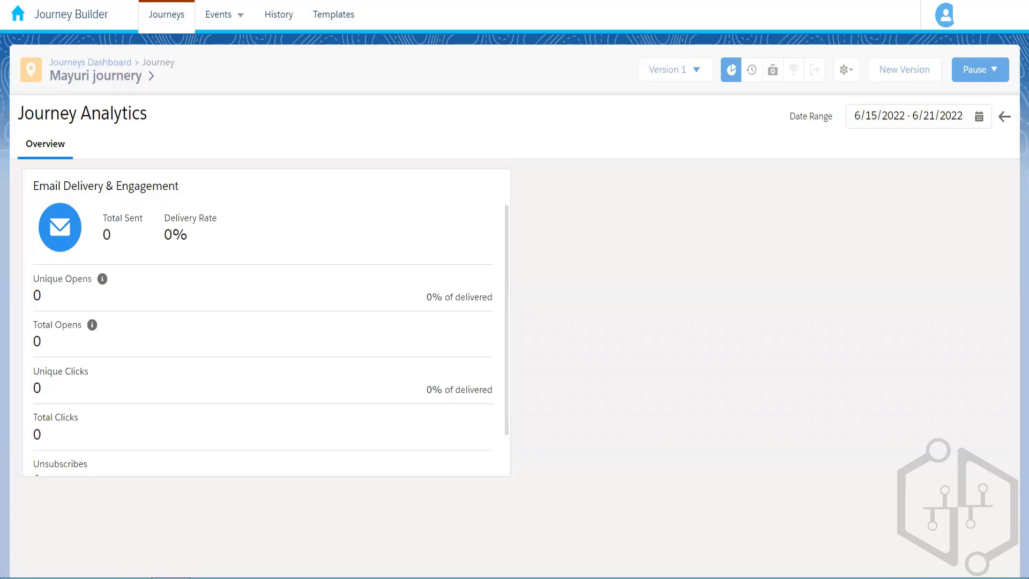
scroll(501, 321, down, 1)
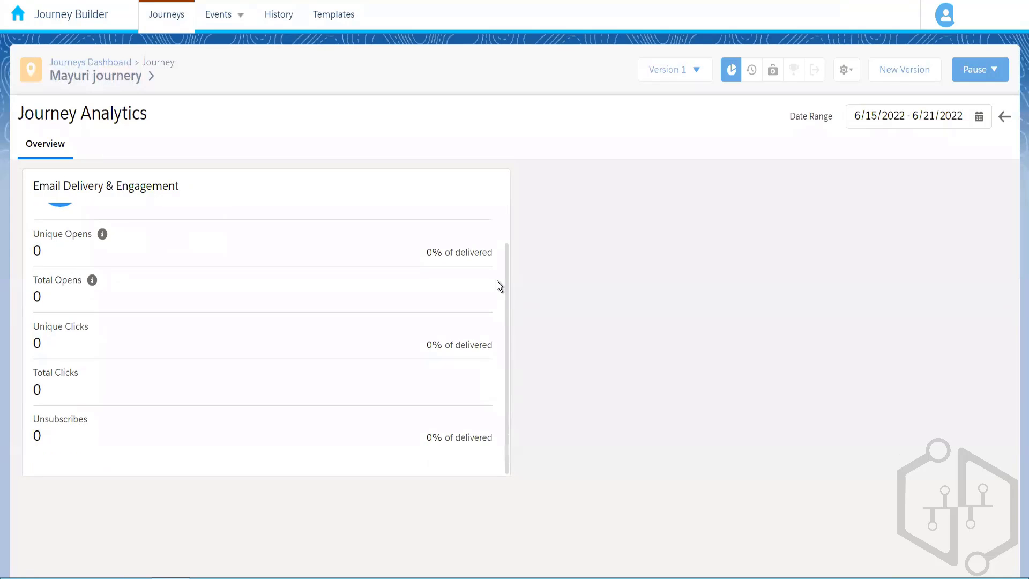
scroll(497, 241, up, 1)
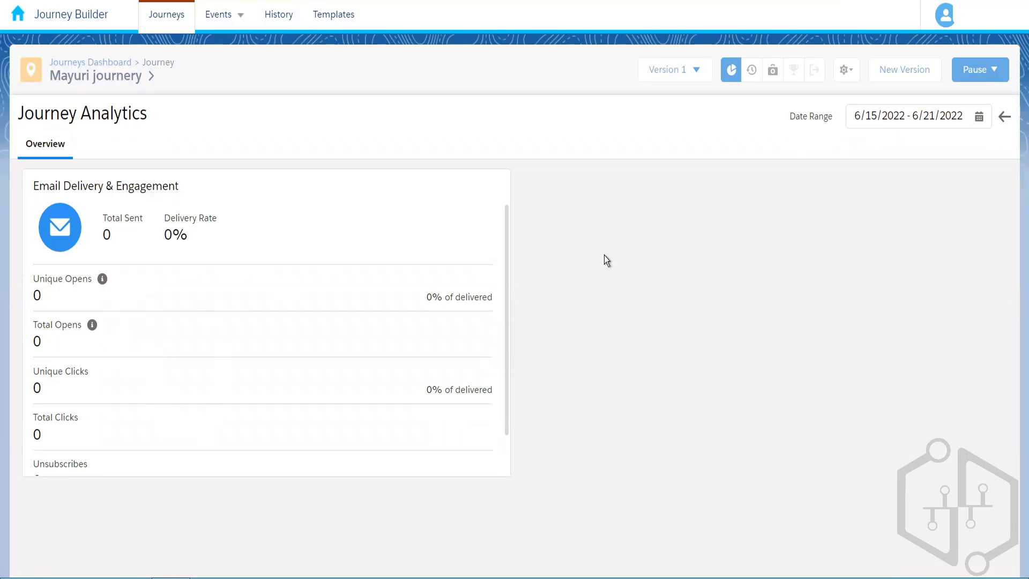
Leave Journey Analytics and show the test email activity's Email Analytics, with 0 sends.
click(1001, 117)
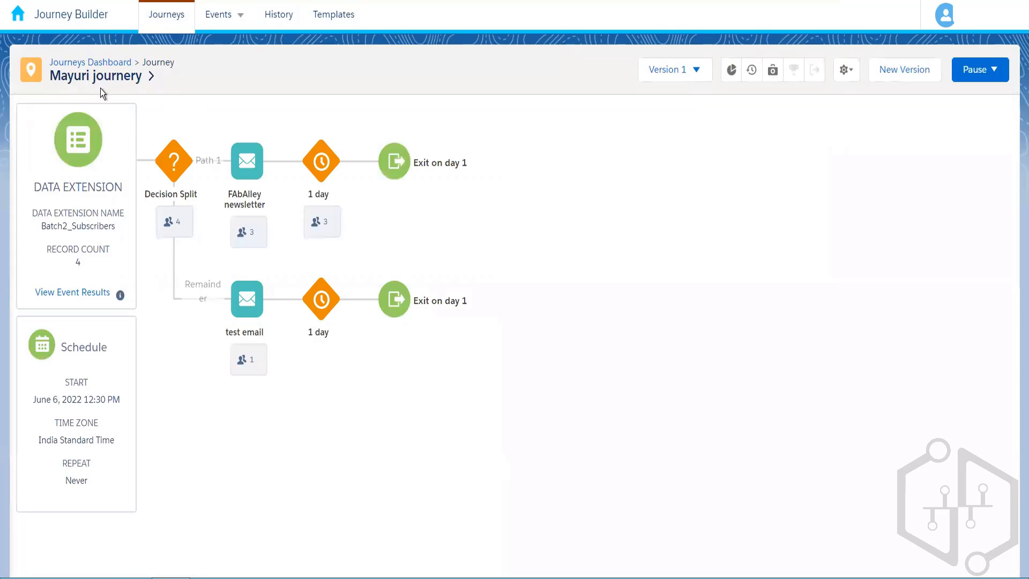
click(244, 305)
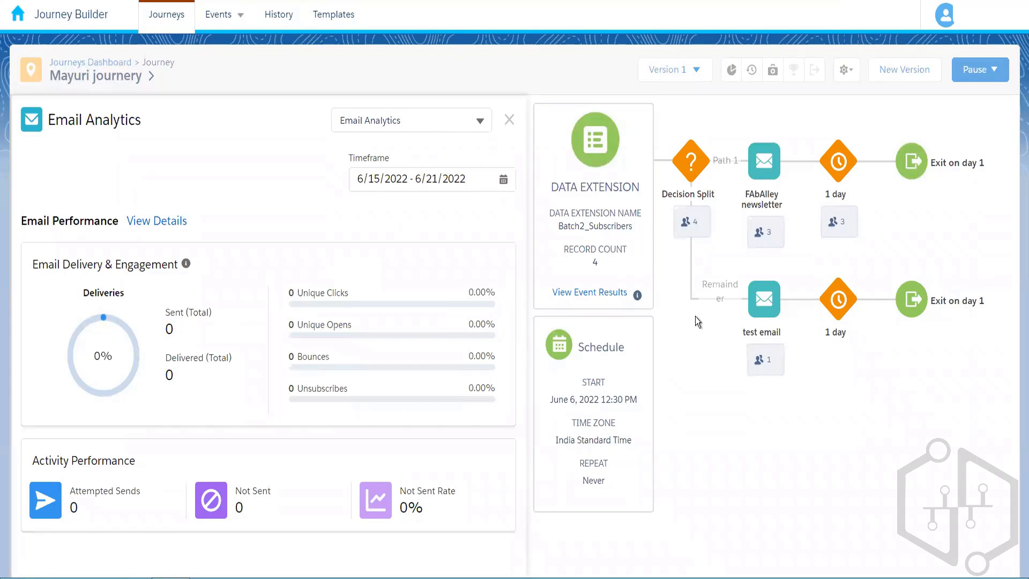
Switch the test email's analytics timeframe to All time, revealing 1 message not sent.
click(440, 177)
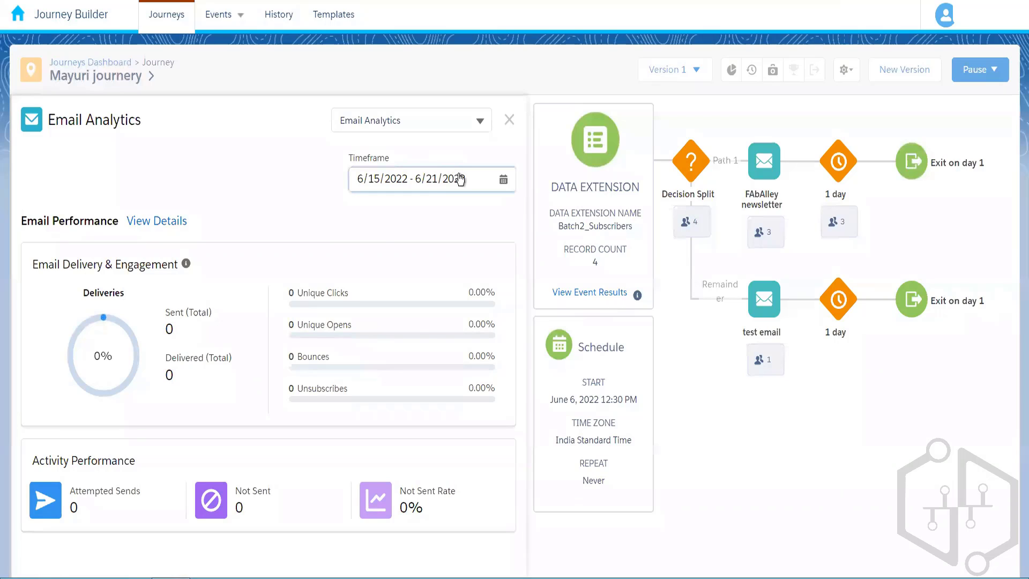
click(440, 235)
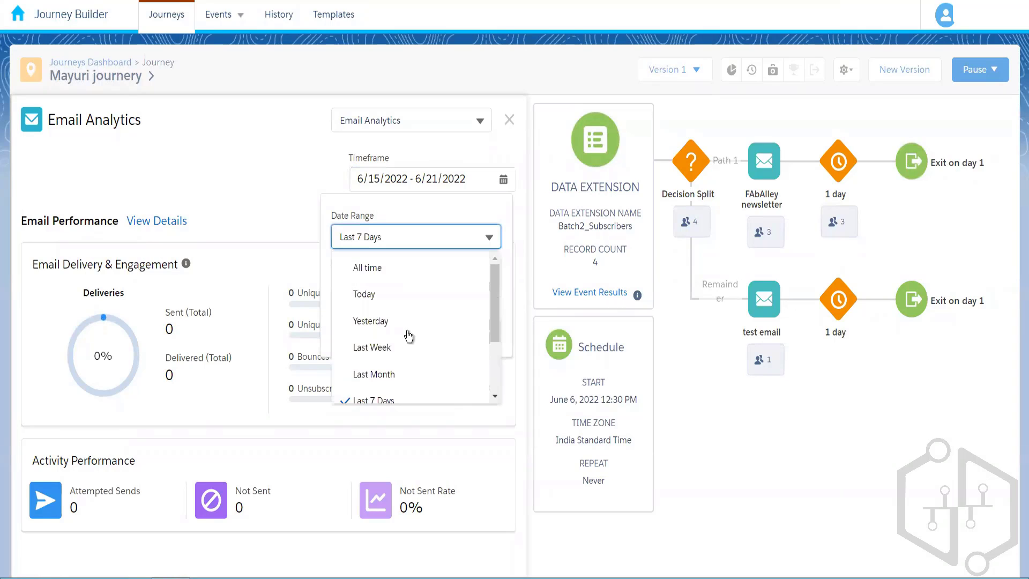
click(403, 280)
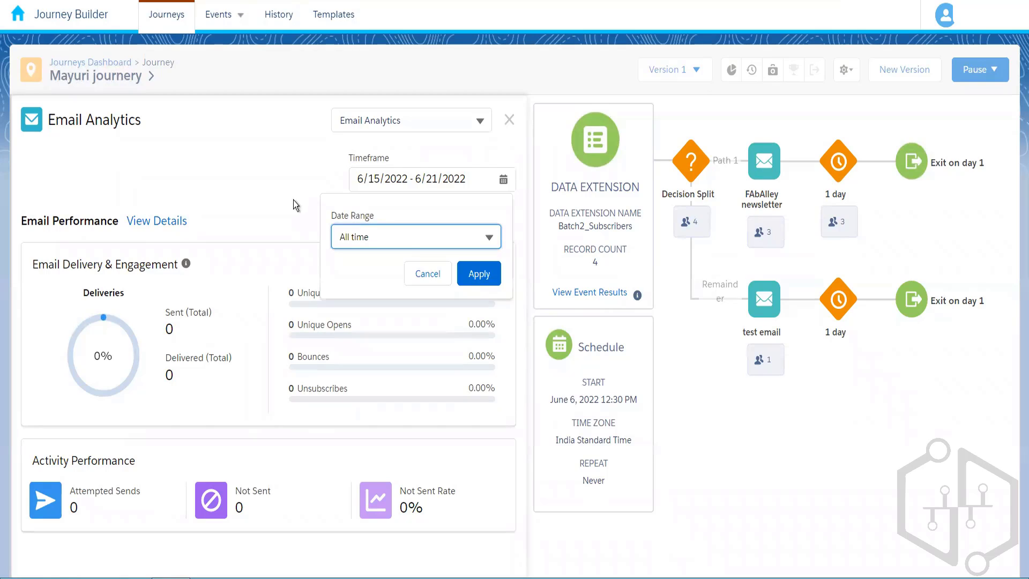
click(484, 279)
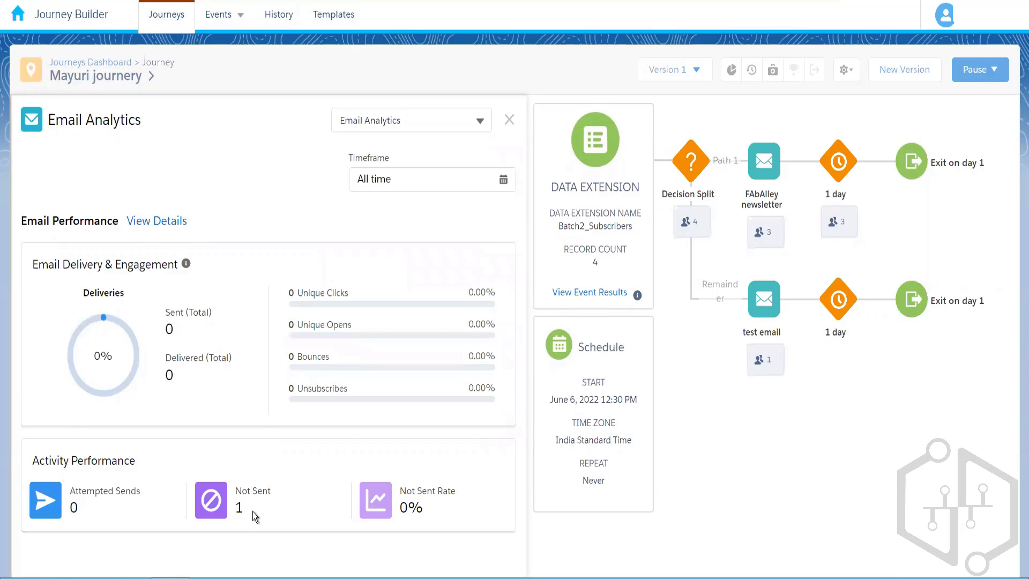
click(160, 224)
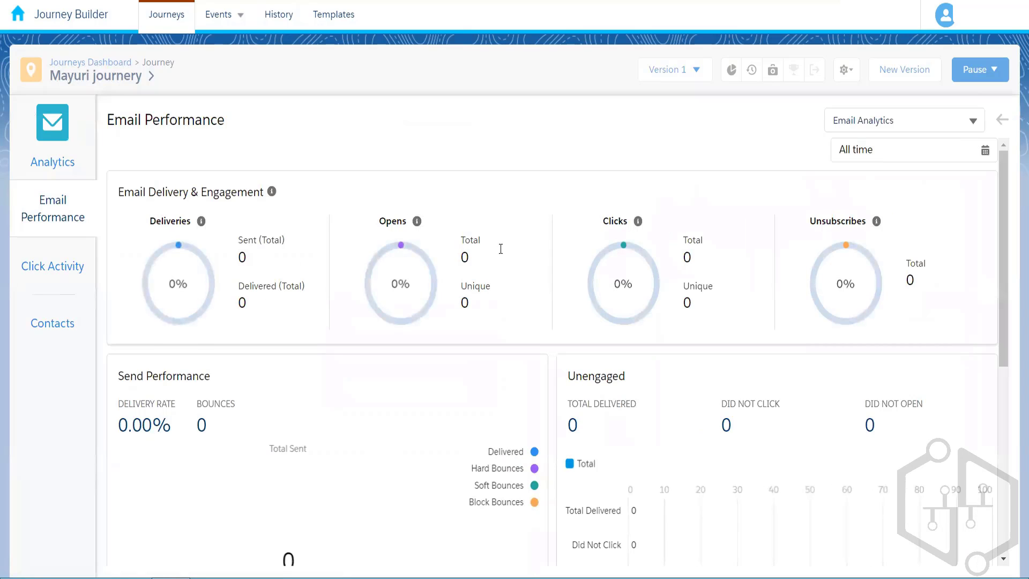
drag(1002, 268, 1015, 118)
click(1001, 123)
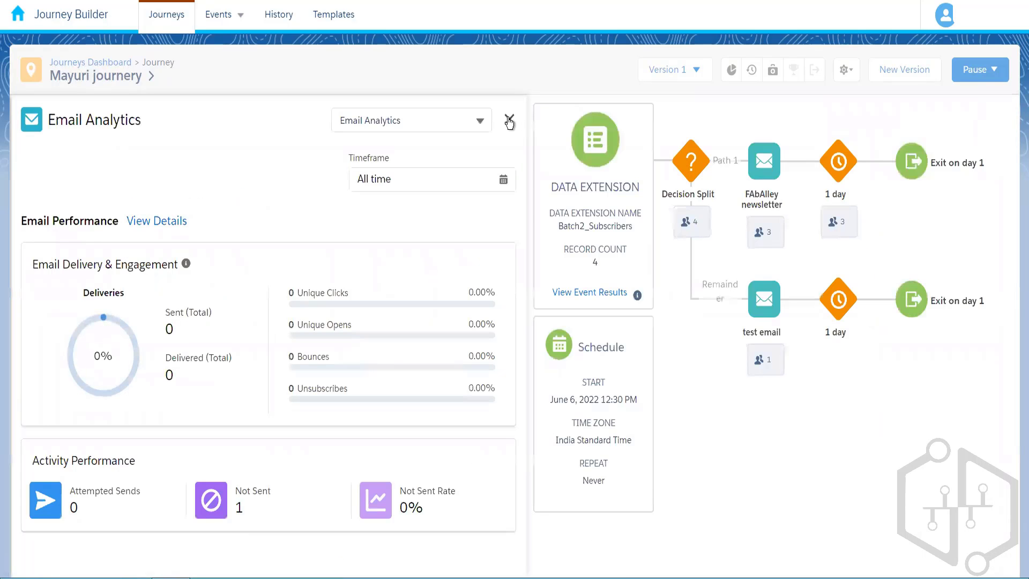
Close the email analytics and open Version 5 of New Journey - June 20 2022 6.40 PM.
click(510, 120)
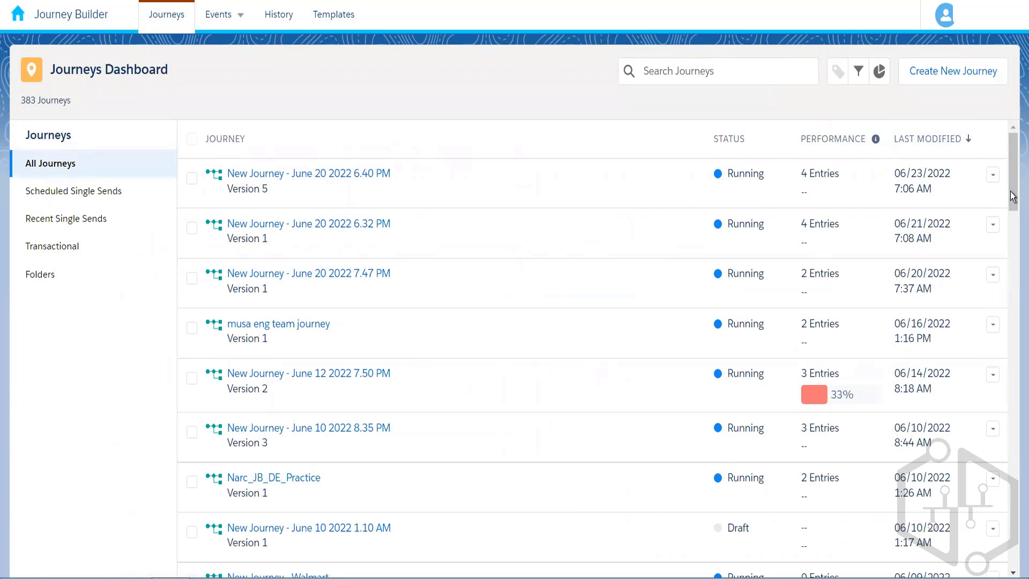
click(351, 173)
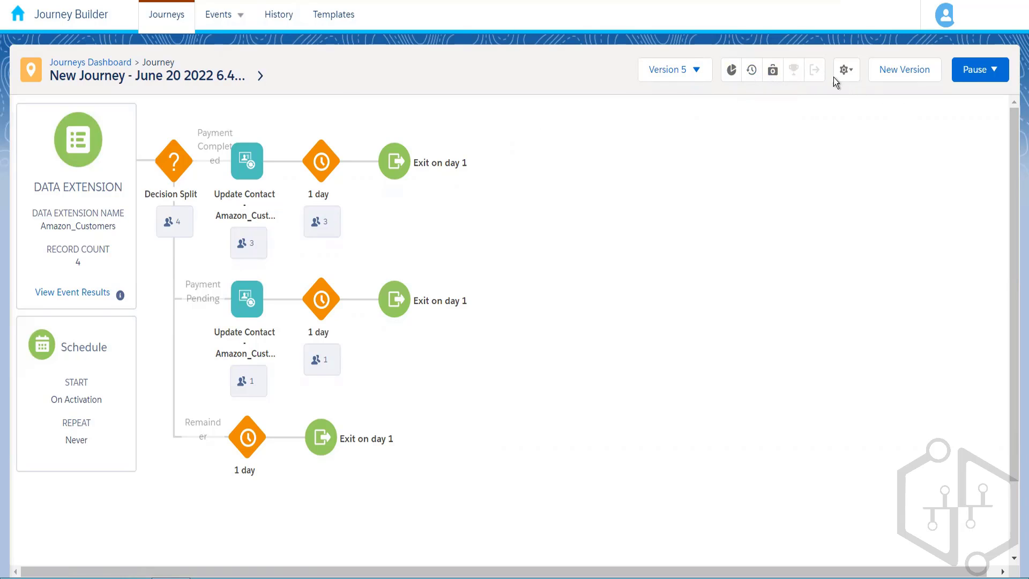
Create Version 6 of the journey and bring up its empty Goal Definition.
click(903, 70)
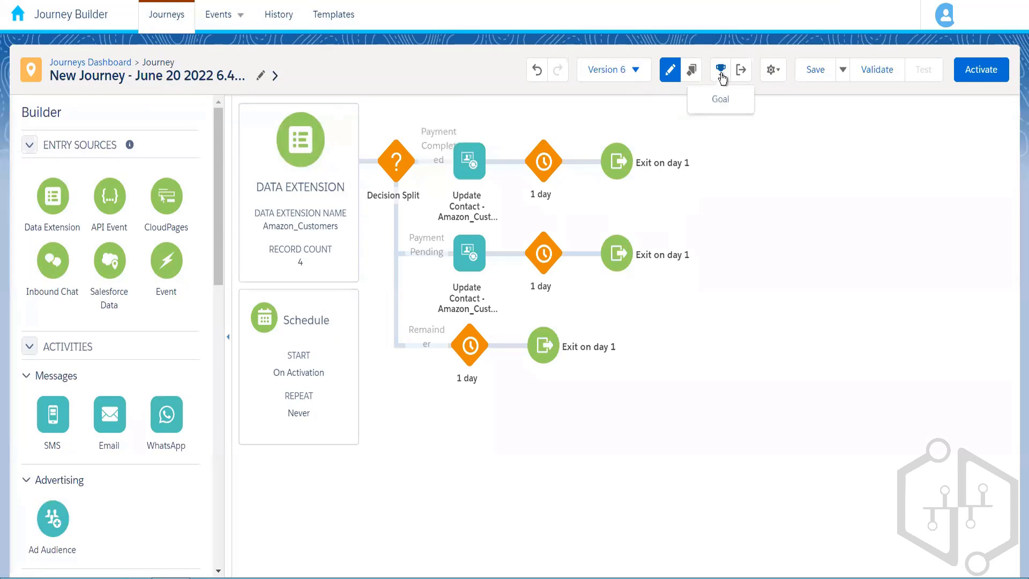
click(721, 75)
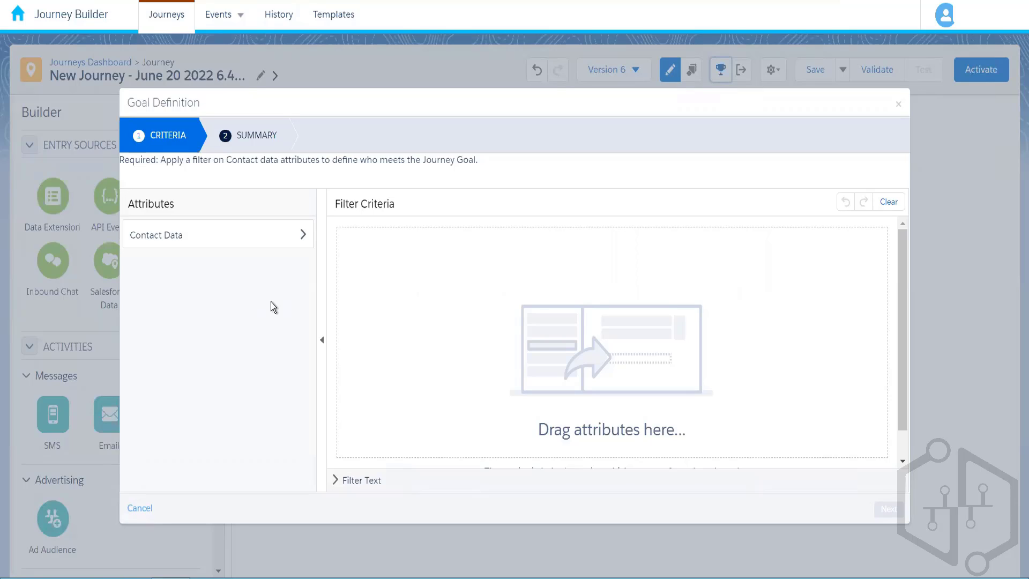
Find the Amazon_Customers attributes under Contact Data's Amazon Customer Data Model.
click(280, 233)
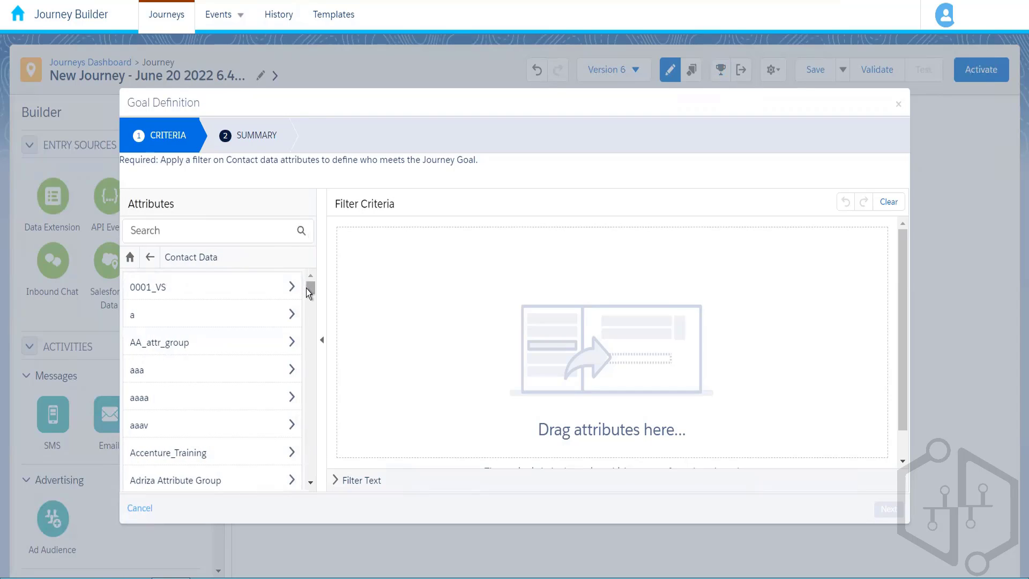
drag(309, 286, 316, 360)
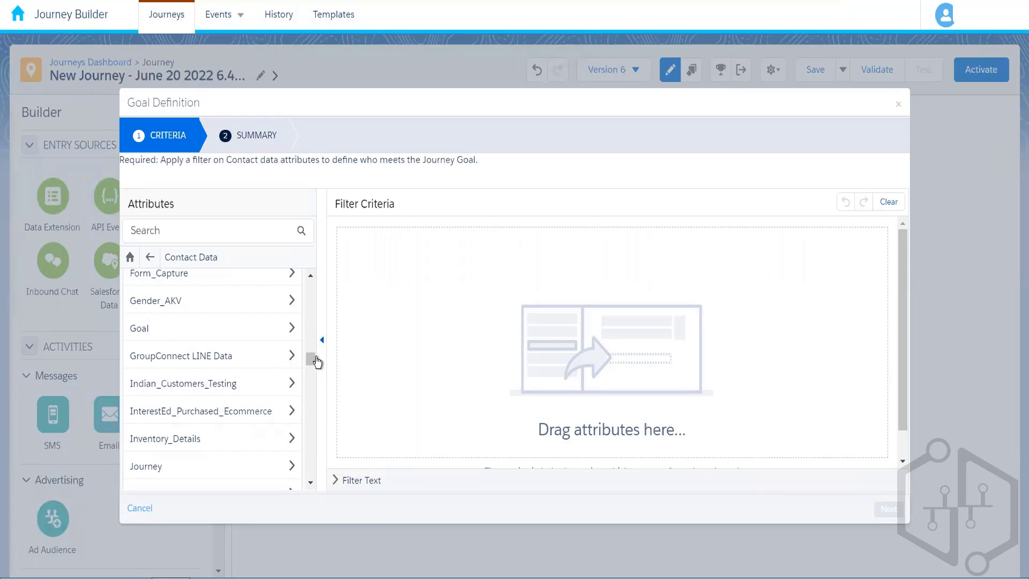
key(ctrl+f)
text(amaz)
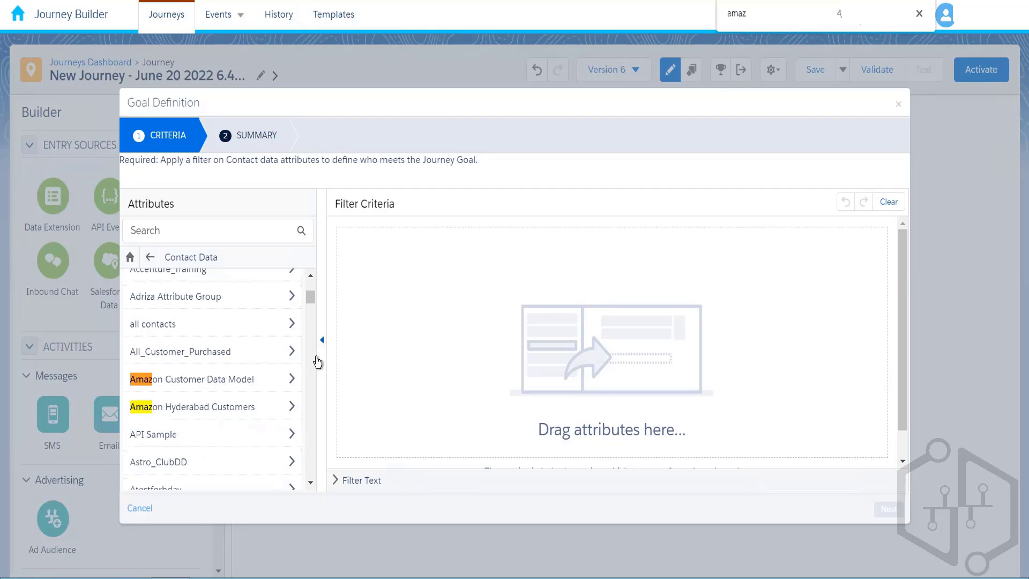
click(238, 382)
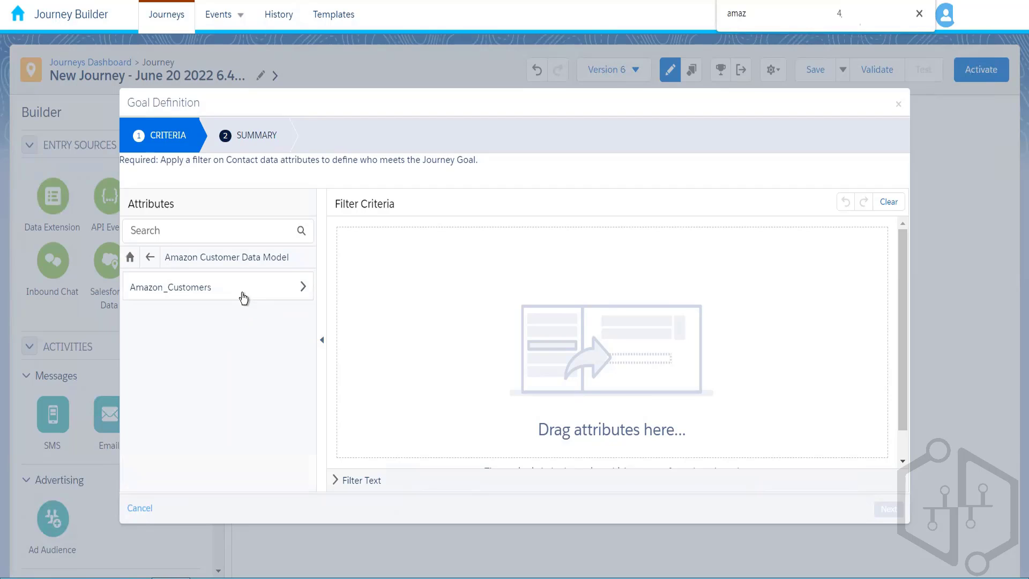
click(244, 298)
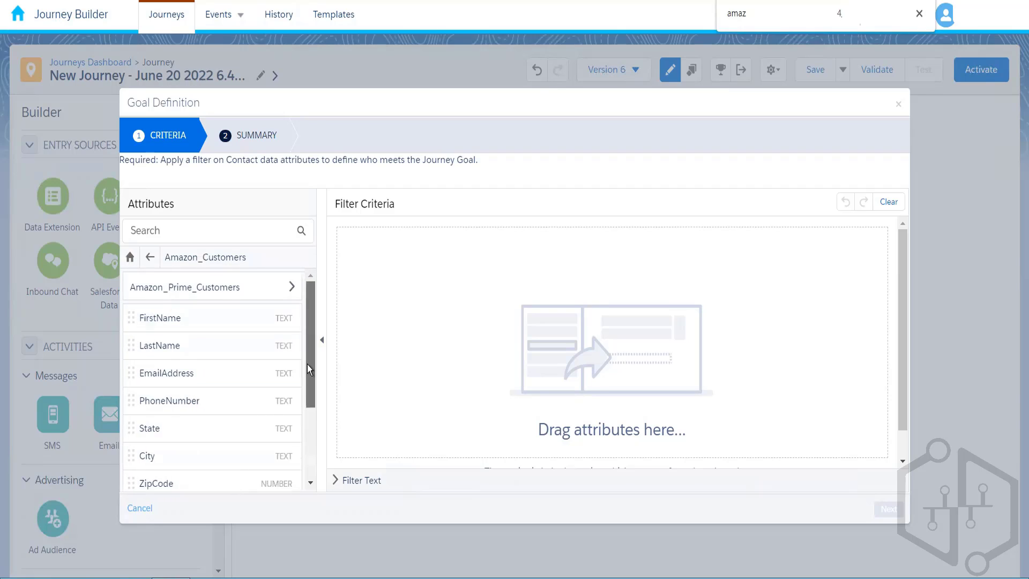
drag(307, 364, 298, 434)
Add a goal filter of PaymentStatus equal Complete and save the condition.
drag(260, 399, 473, 260)
click(525, 233)
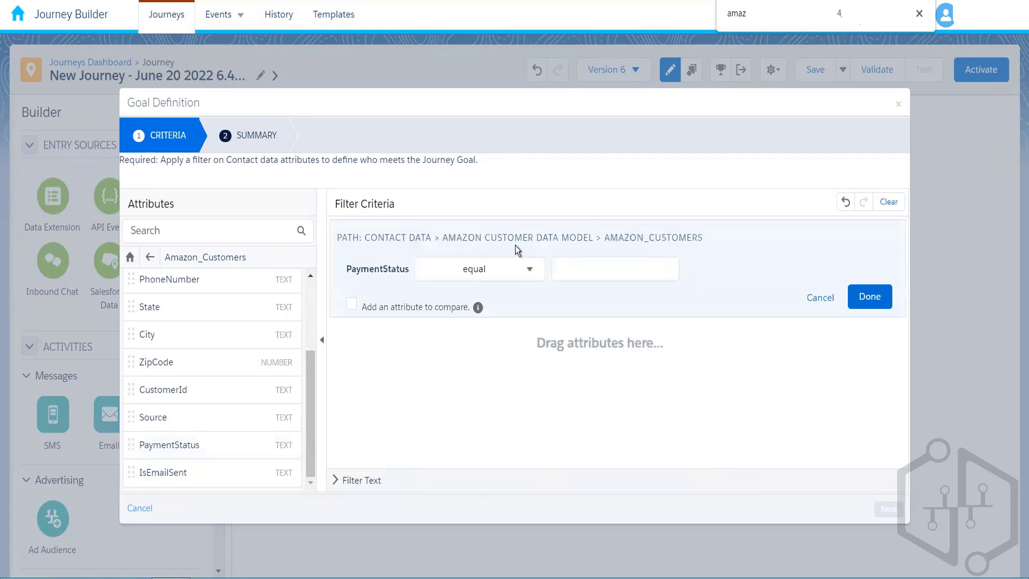
click(556, 271)
text(C)
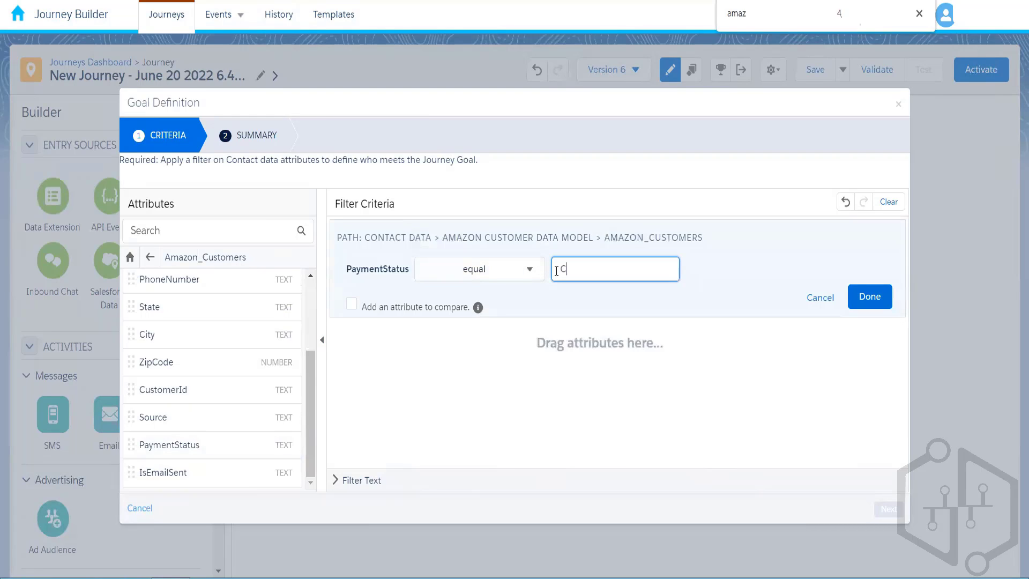
text(omplete)
click(535, 387)
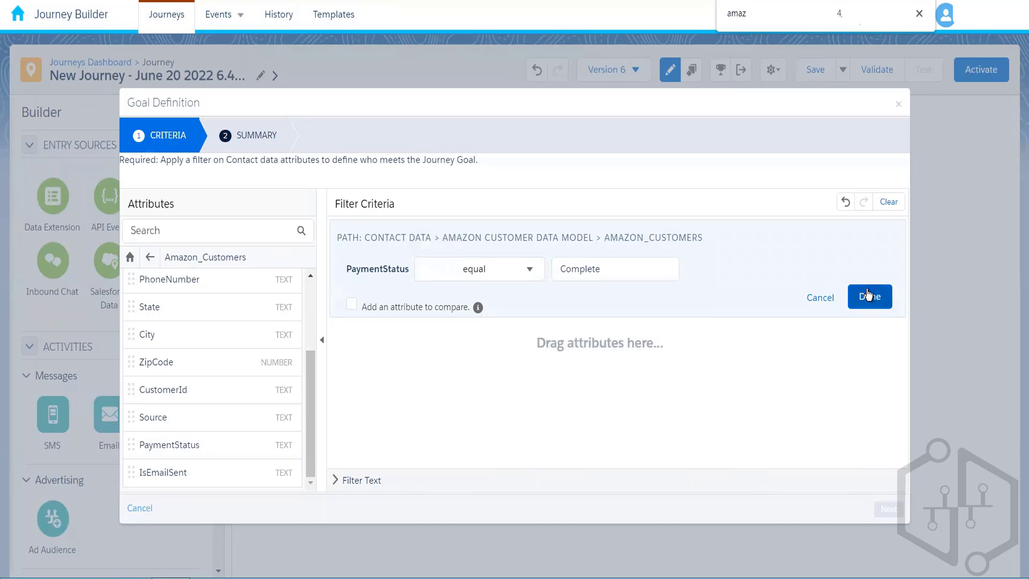
click(869, 296)
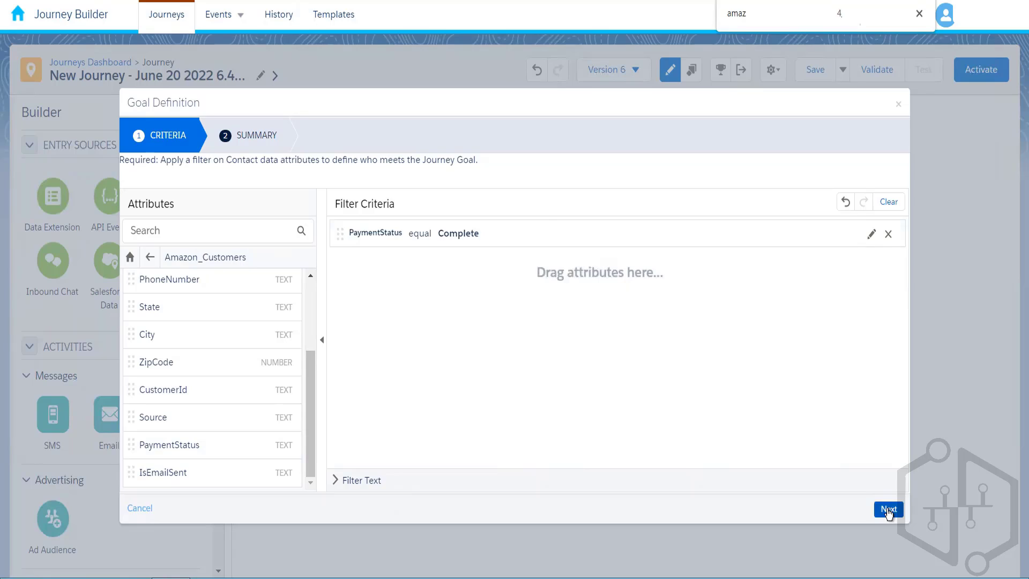
On the goal Summary, set the target to 100% of the population.
click(888, 510)
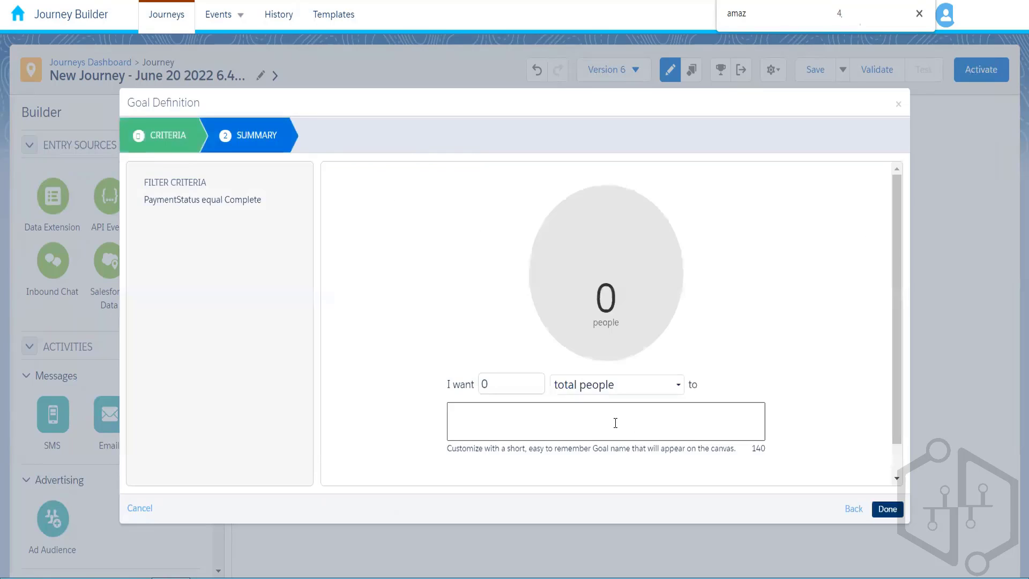
click(500, 382)
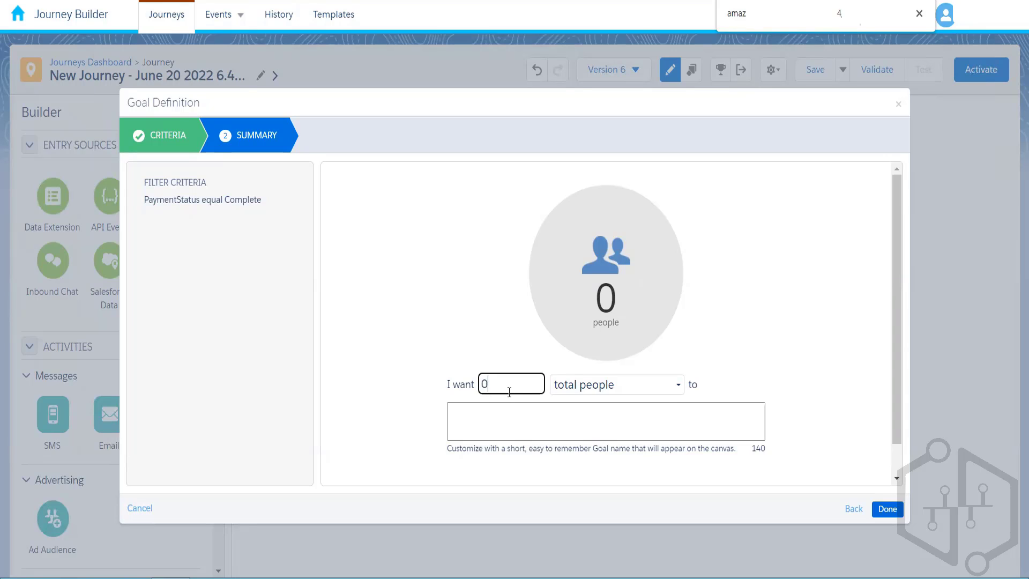
click(674, 386)
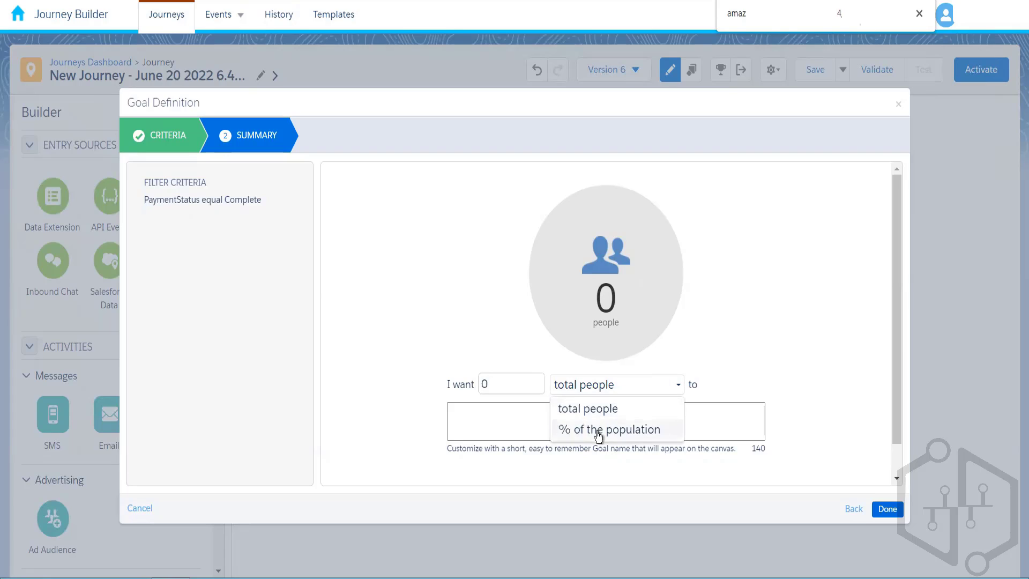
click(598, 433)
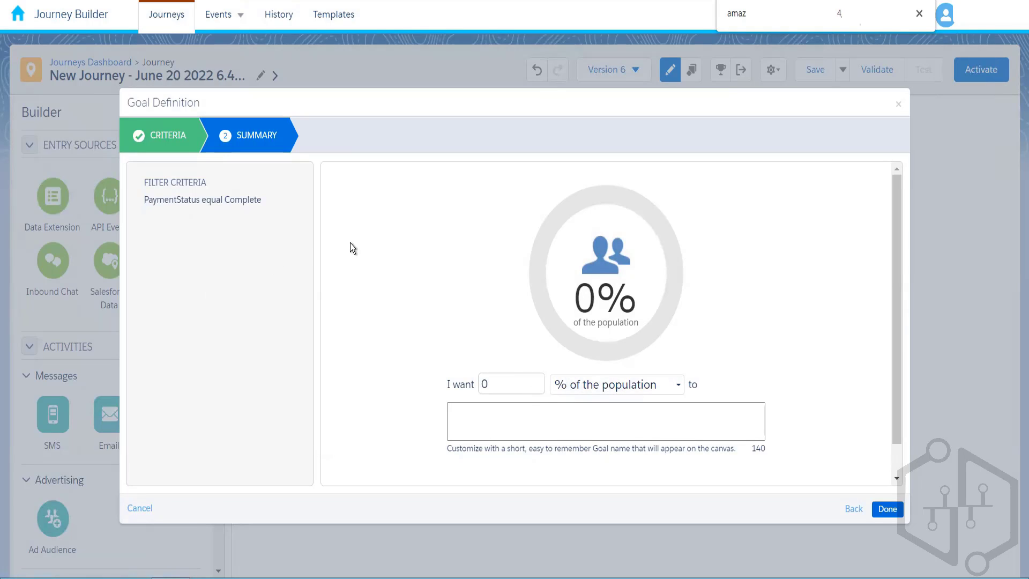
click(498, 391)
text(00)
click(470, 330)
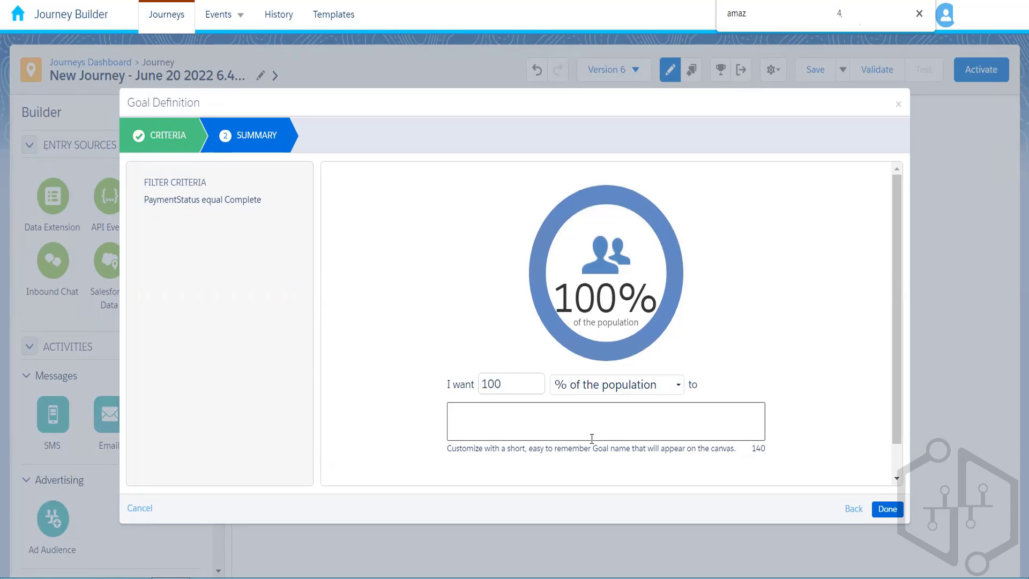
scroll(898, 372, down, 2)
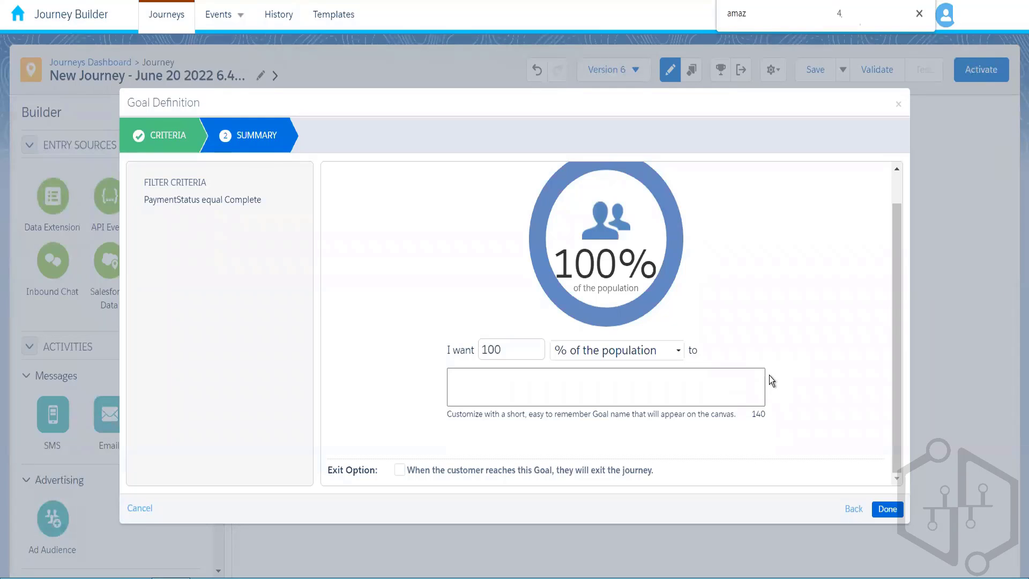
Save the goal, then reopen Goal Definition to confirm the 100% of population target.
click(892, 512)
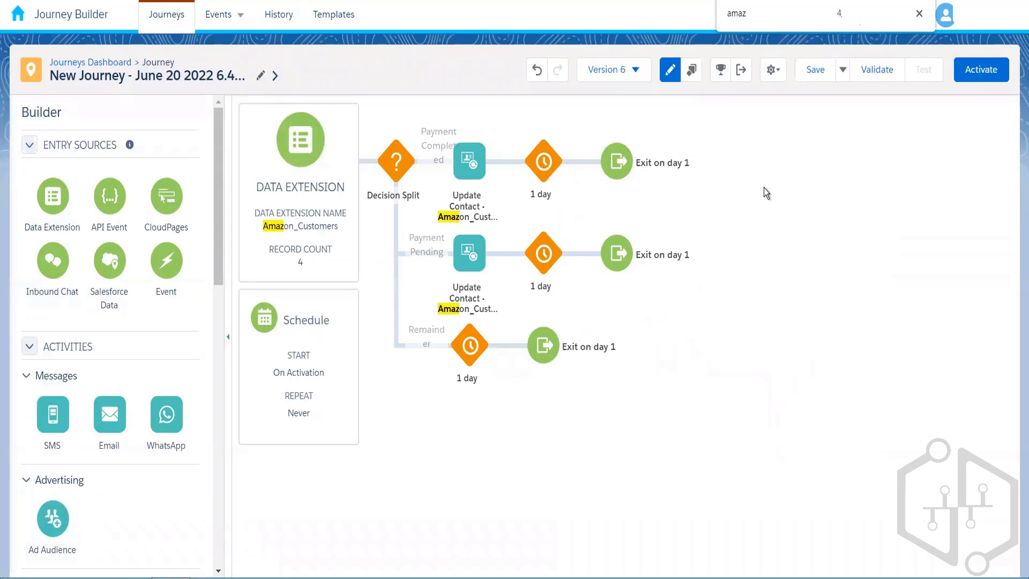
click(721, 70)
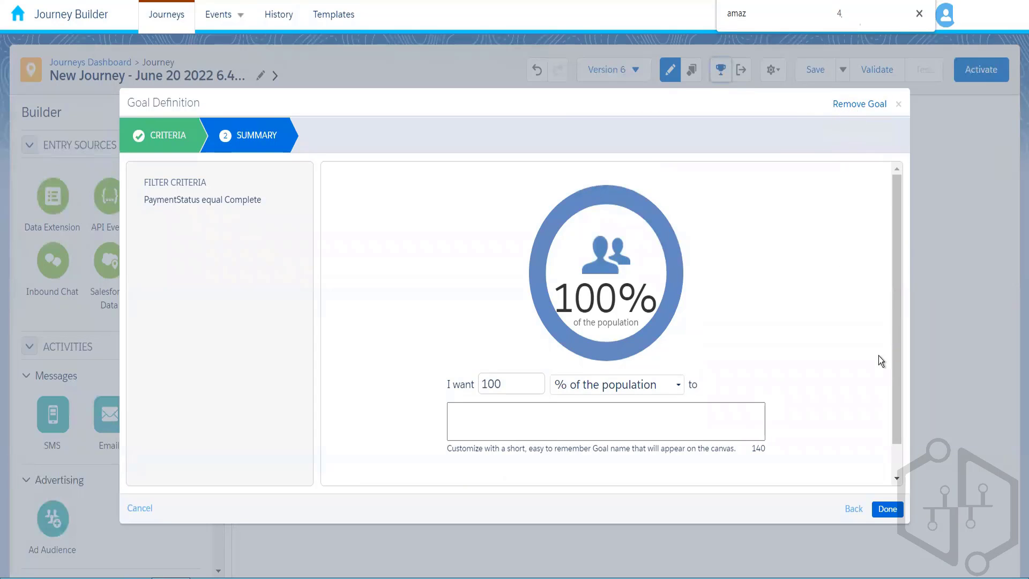
Close the goal definition, duplicate the journey's browser tab, and head toward Email Studio.
click(887, 510)
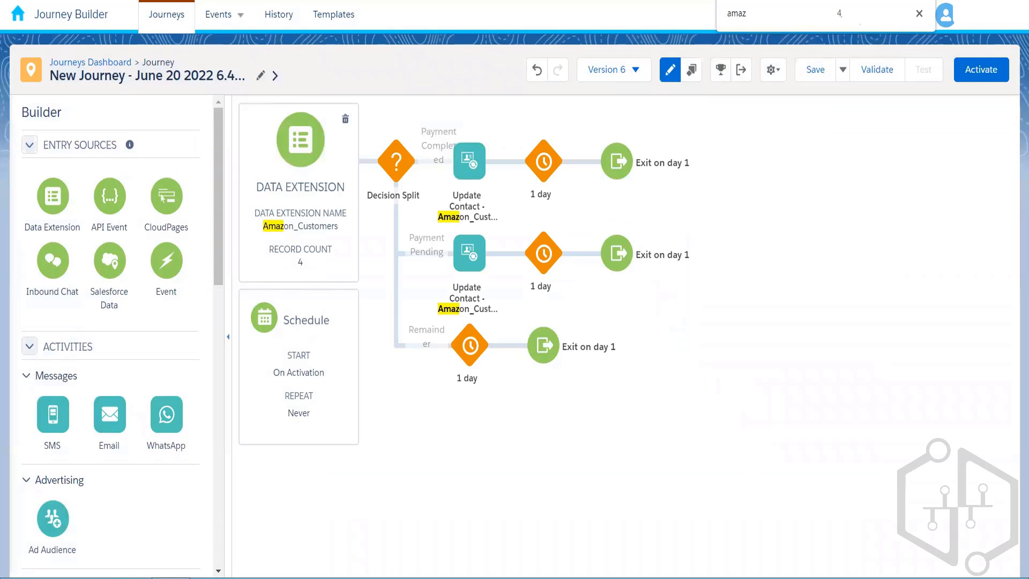
right_click(88, 0)
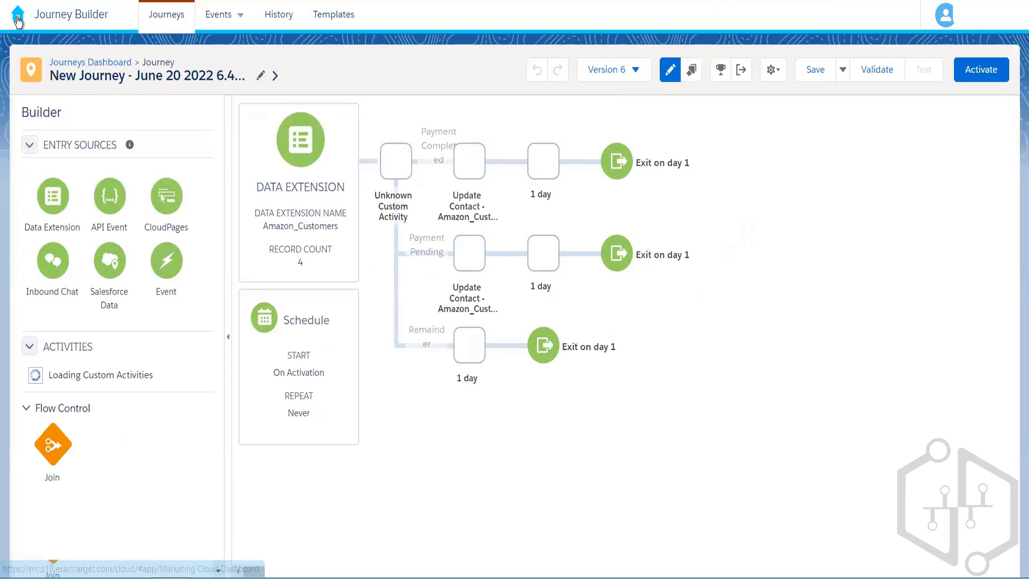
mouse_move(18, 18)
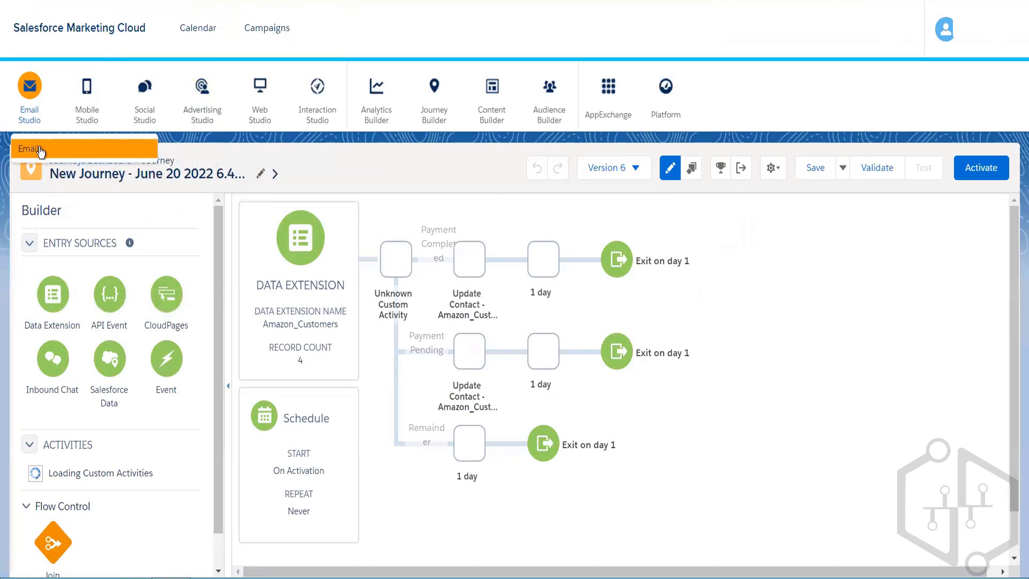
Open the Amazon_Customers data extension from the 004_Rahul folder in Email Studio's Data Extensions.
click(40, 150)
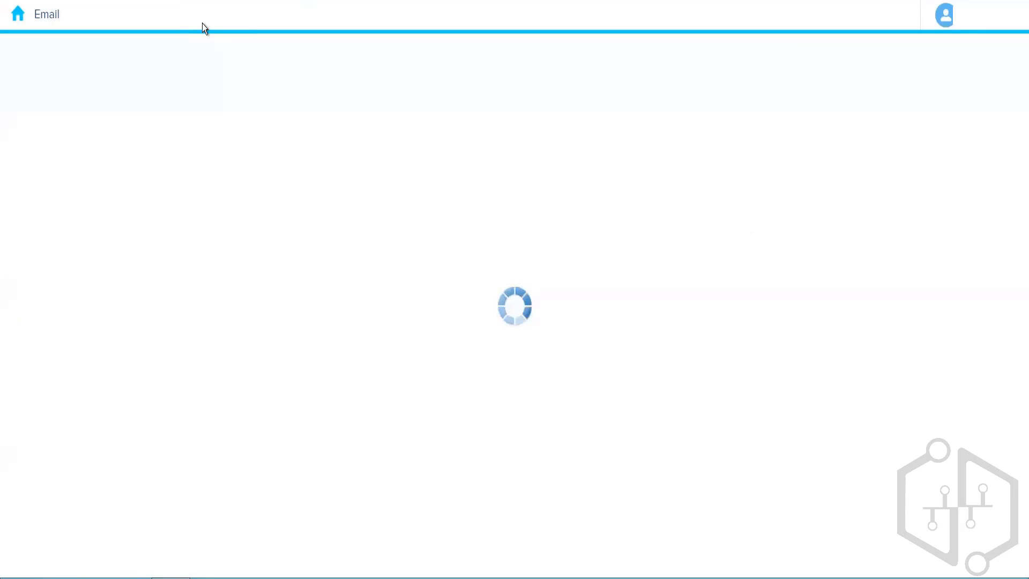
mouse_move(239, 18)
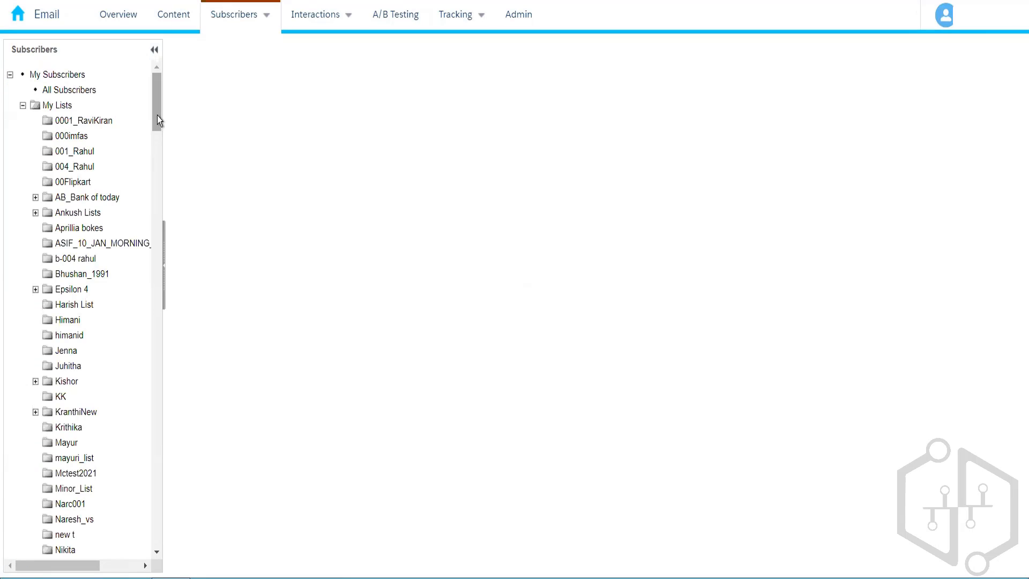
drag(157, 114, 165, 255)
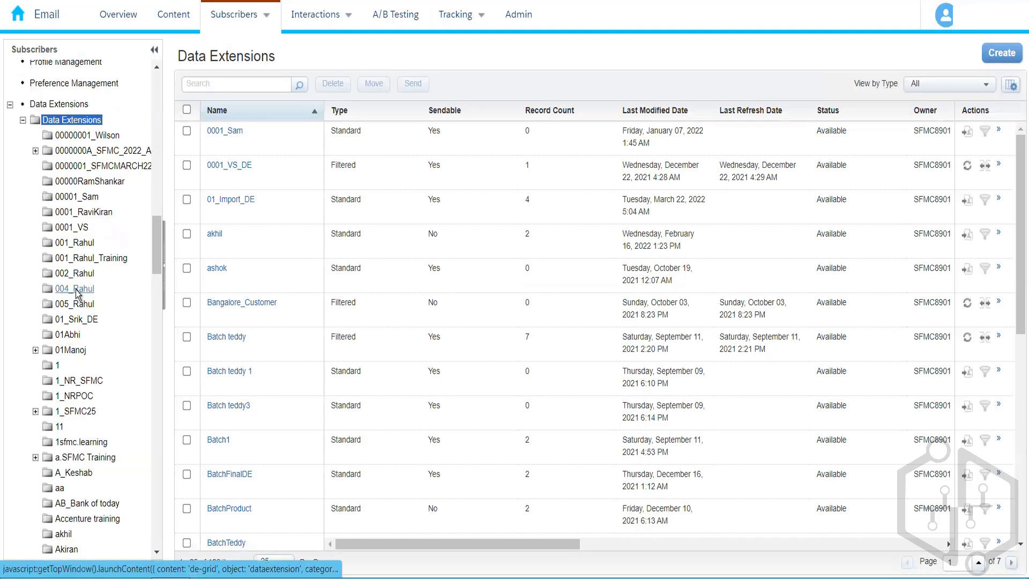
click(76, 290)
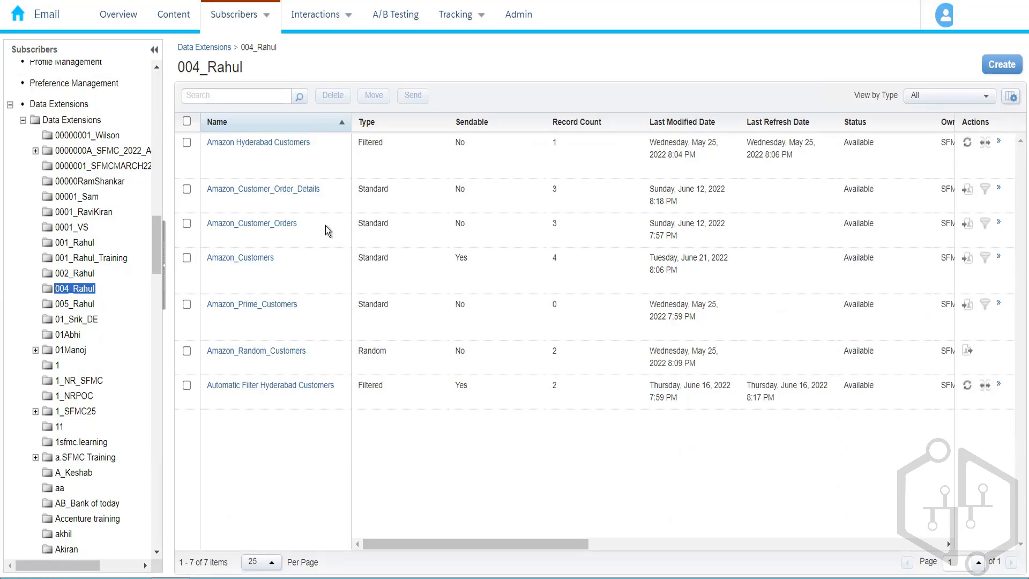
click(242, 260)
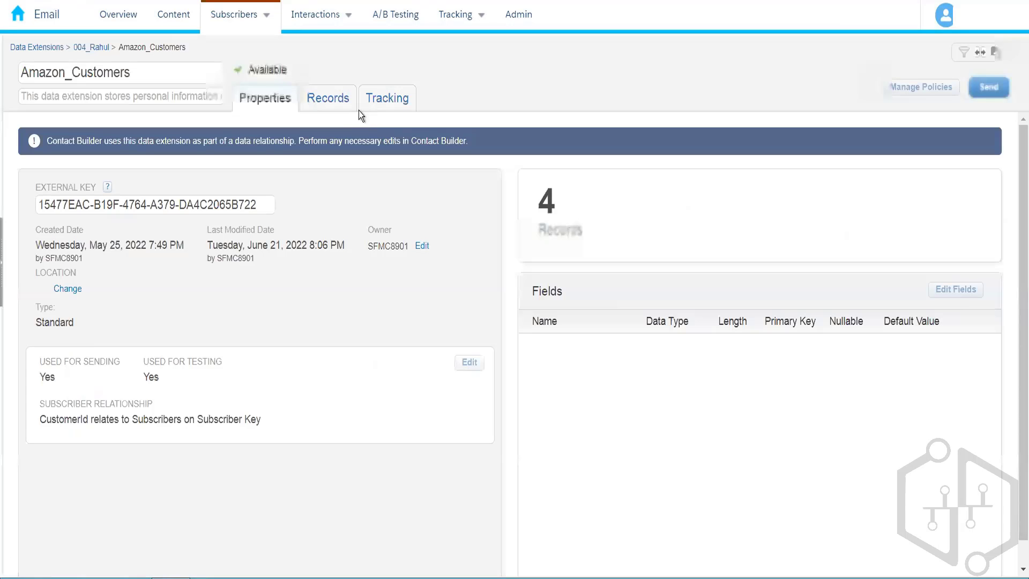
Review the Amazon_Customers records (three Completed, one Pending PaymentStatus), then return to Journey Builder.
click(330, 100)
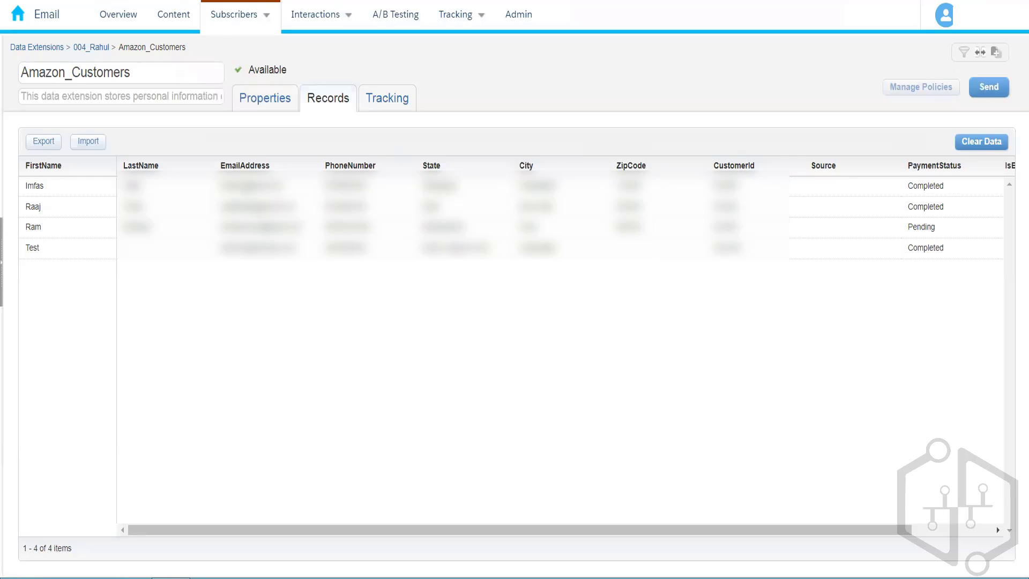
right_click(70, 0)
key(Escape)
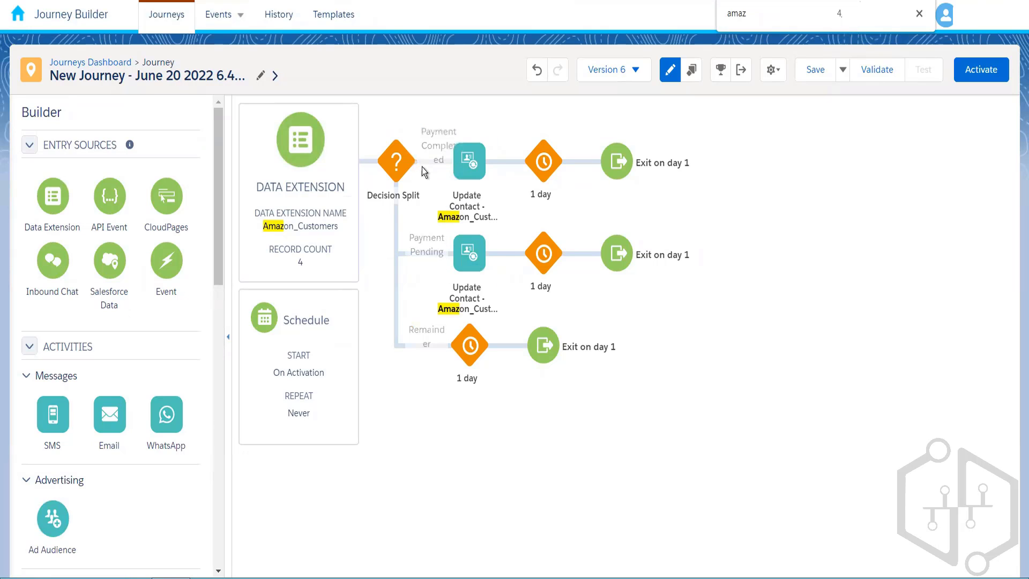
Replace the Decision Split and its branches with a Random Split.
click(416, 141)
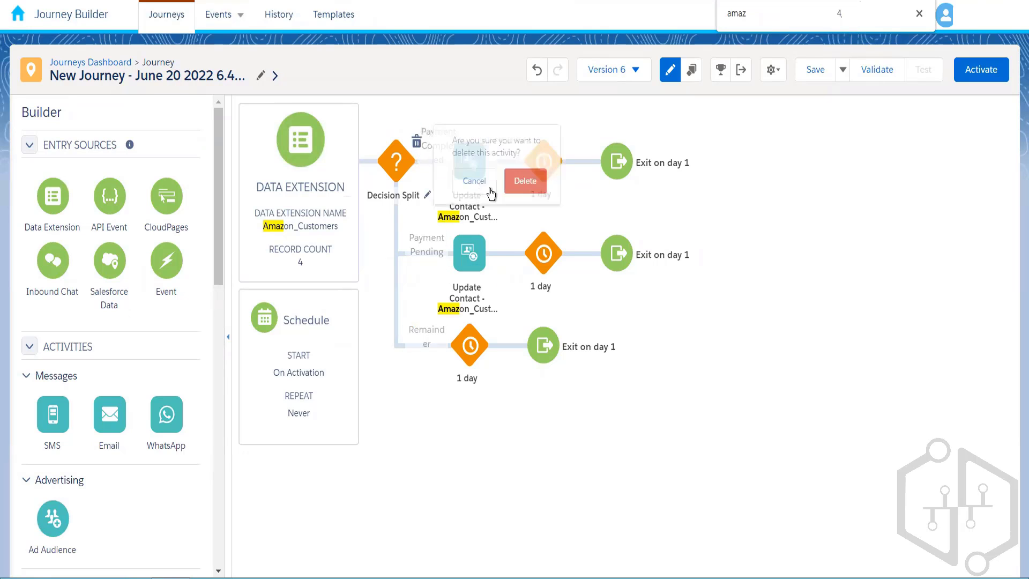
click(523, 180)
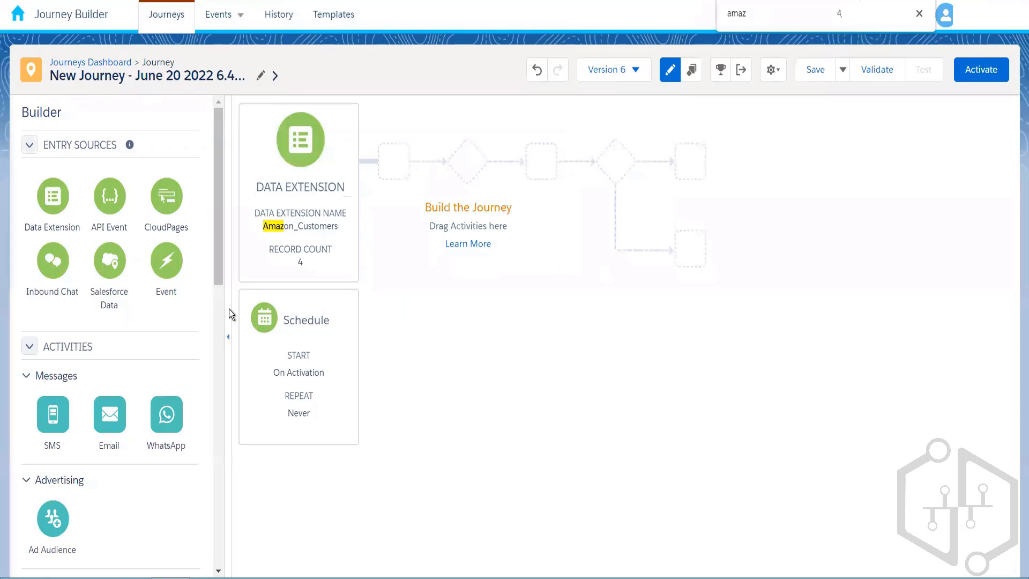
drag(214, 252, 144, 406)
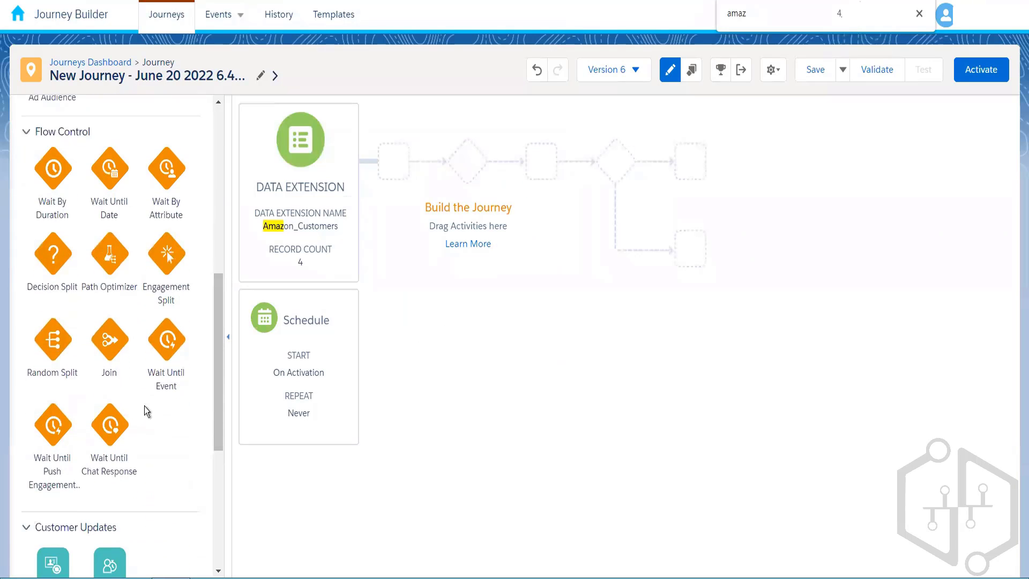
drag(379, 158, 379, 159)
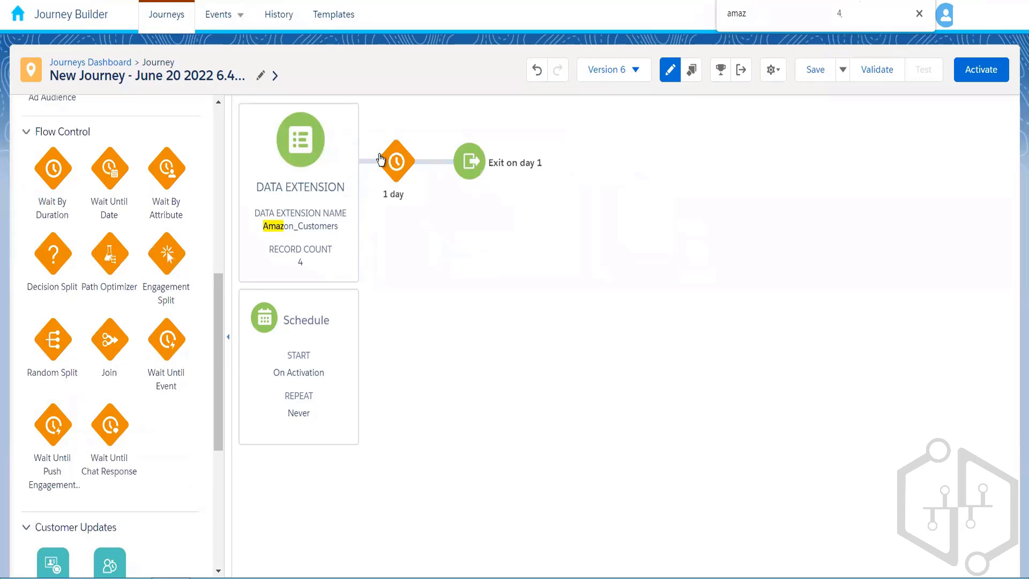
Save the journey, check the version list, and insert a 1-day wait before the Random Split.
click(814, 75)
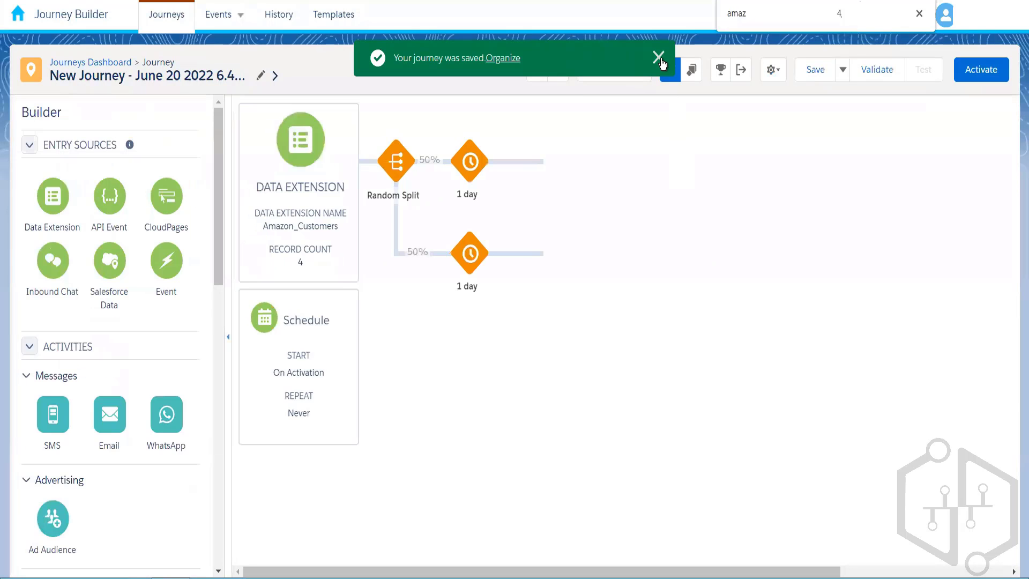
click(660, 58)
click(636, 70)
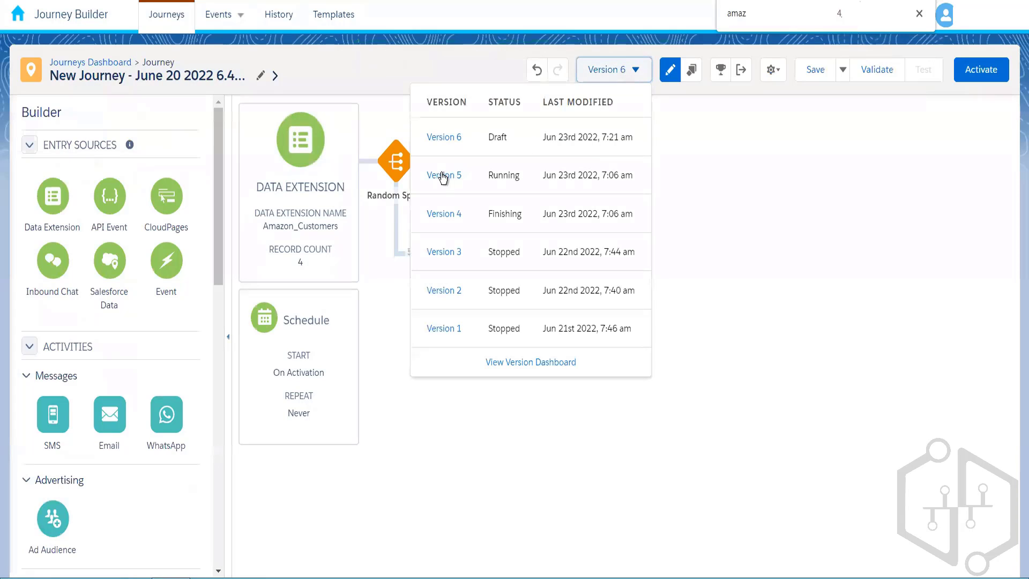
click(369, 418)
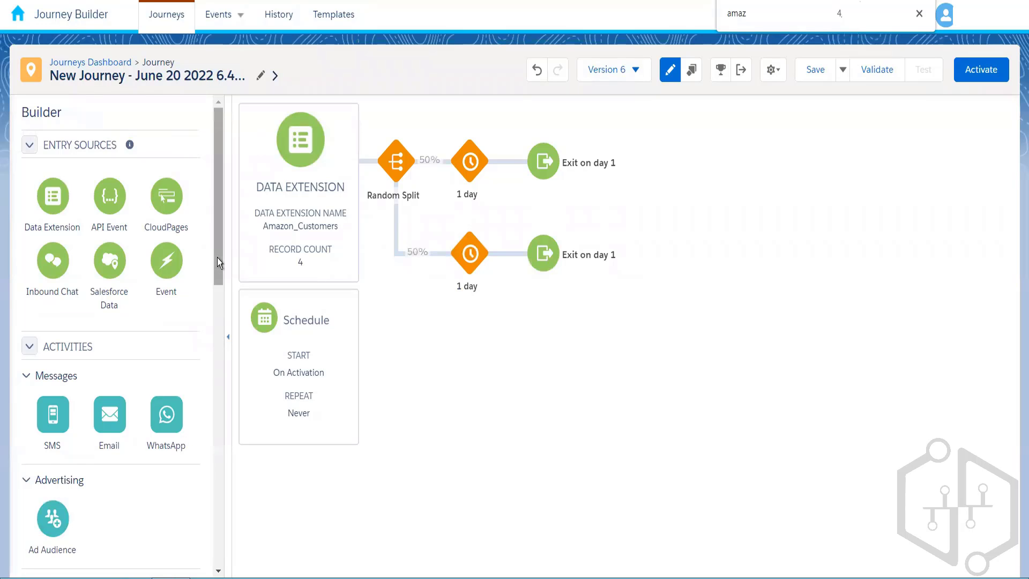
drag(217, 257, 211, 398)
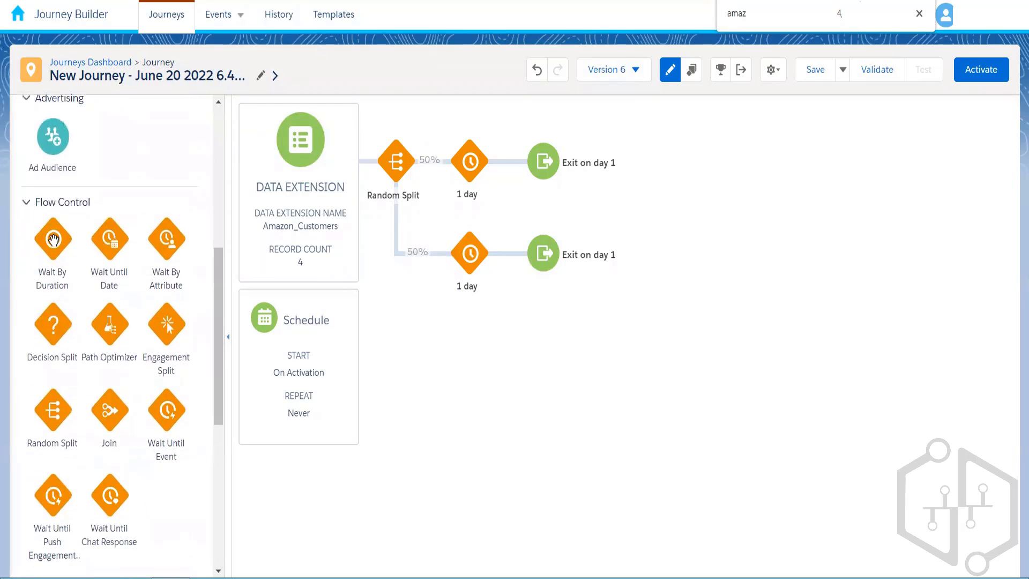
drag(223, 204, 371, 160)
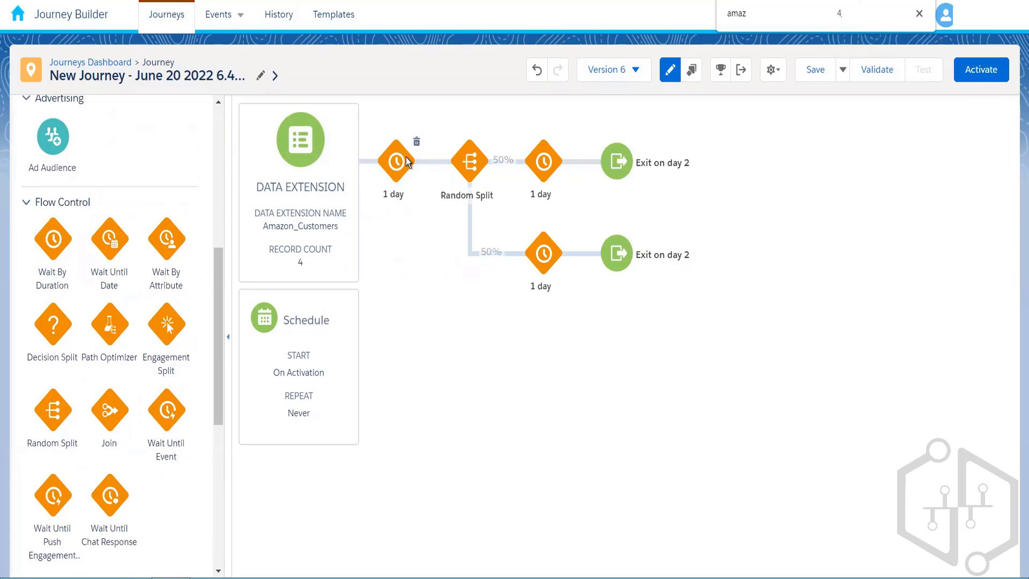
Change the wait before the Random Split to 1 minute and save the Version 6 draft.
click(406, 160)
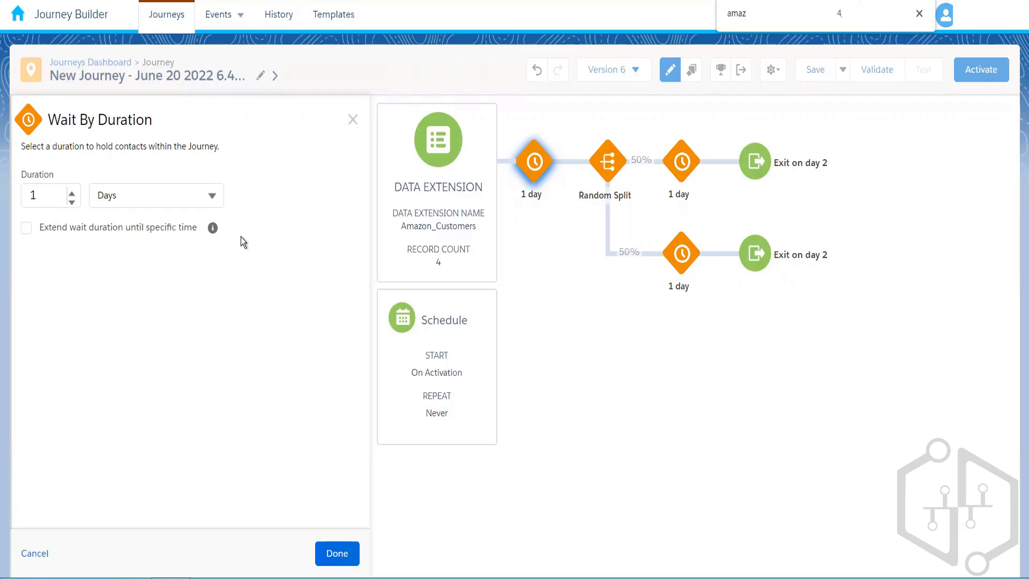
click(178, 194)
click(156, 225)
click(342, 552)
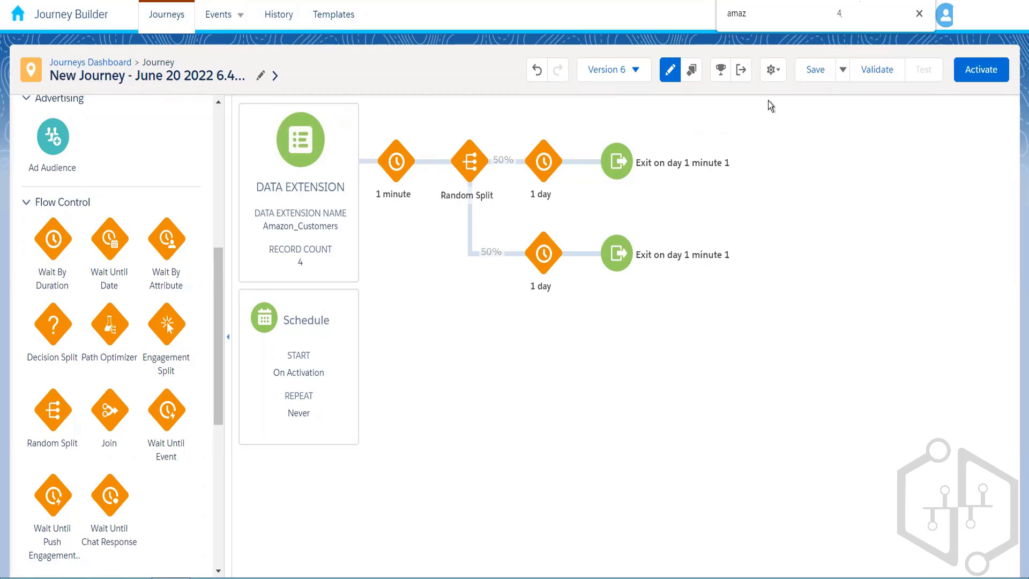
click(814, 69)
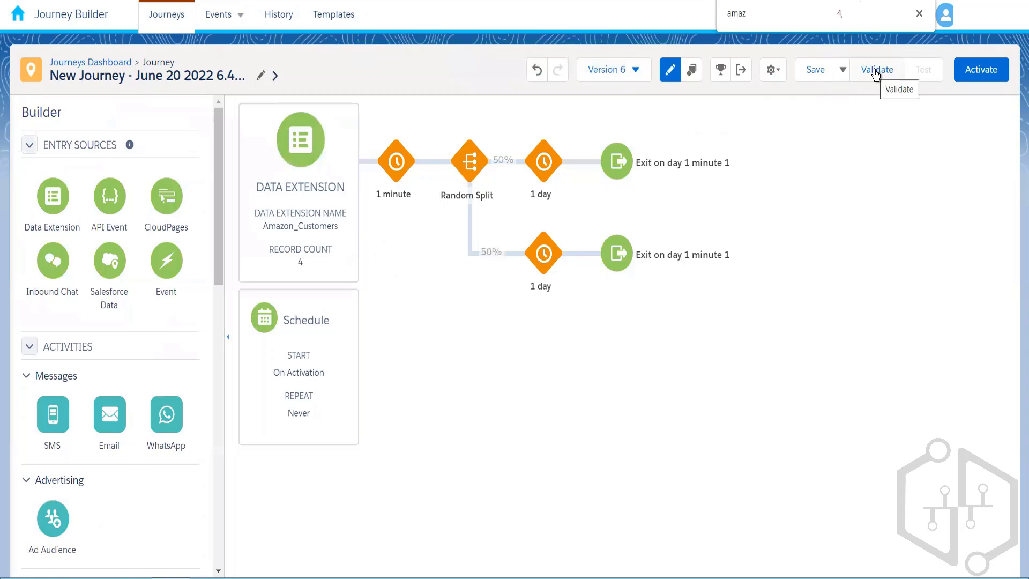
Stop the running Version 5, then reopen the Version 6 draft.
click(621, 70)
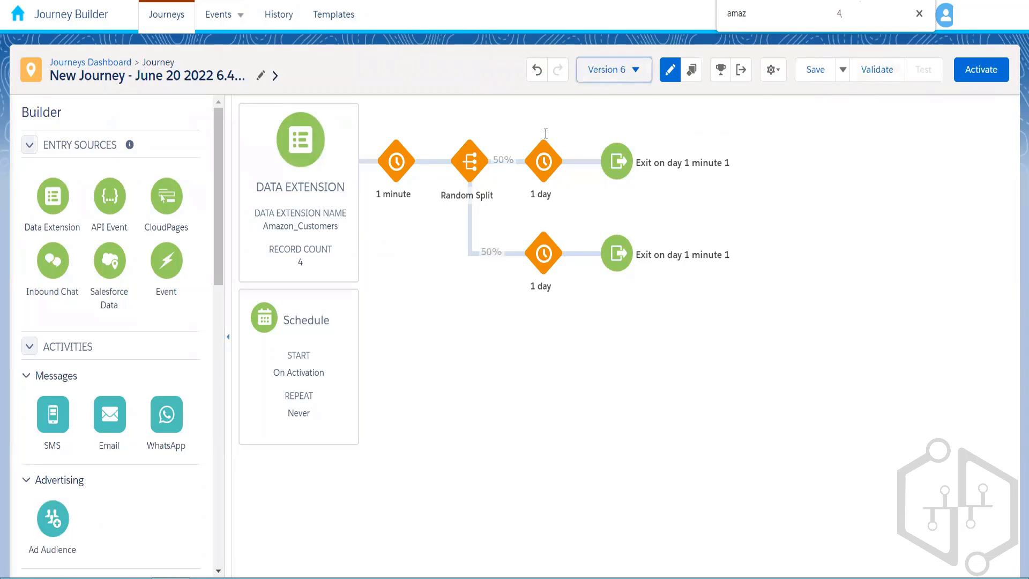
click(456, 175)
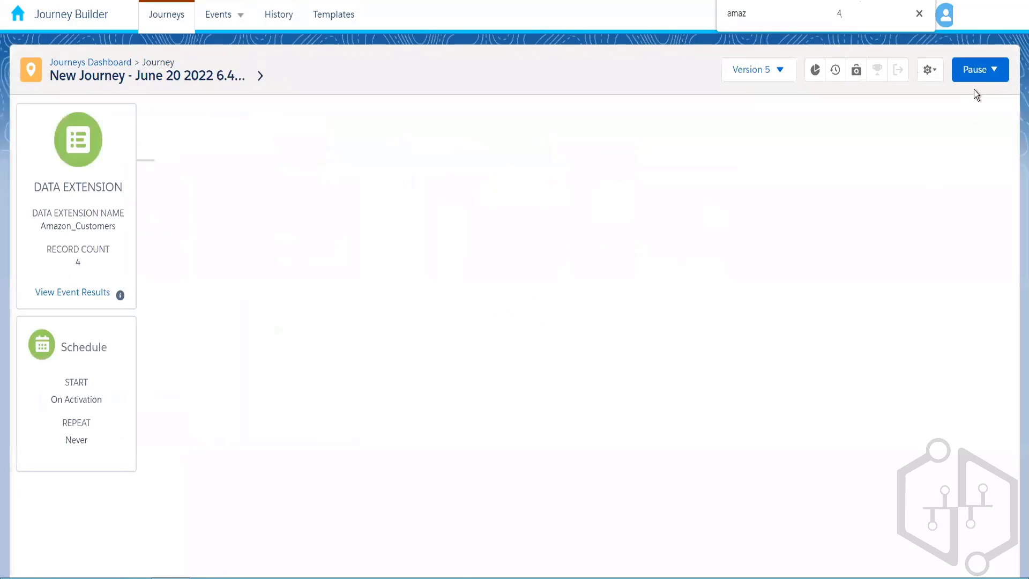
click(979, 78)
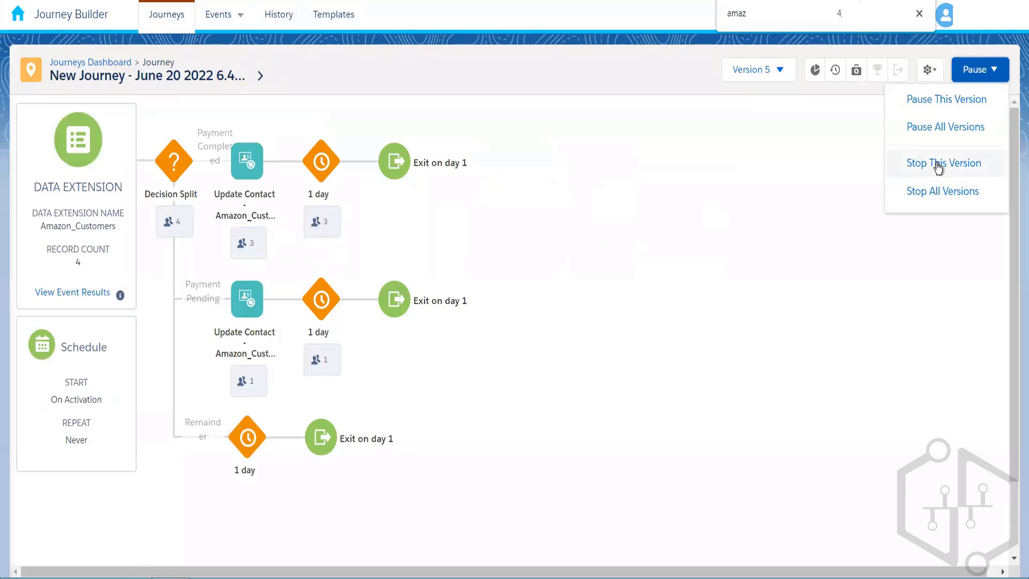
click(939, 165)
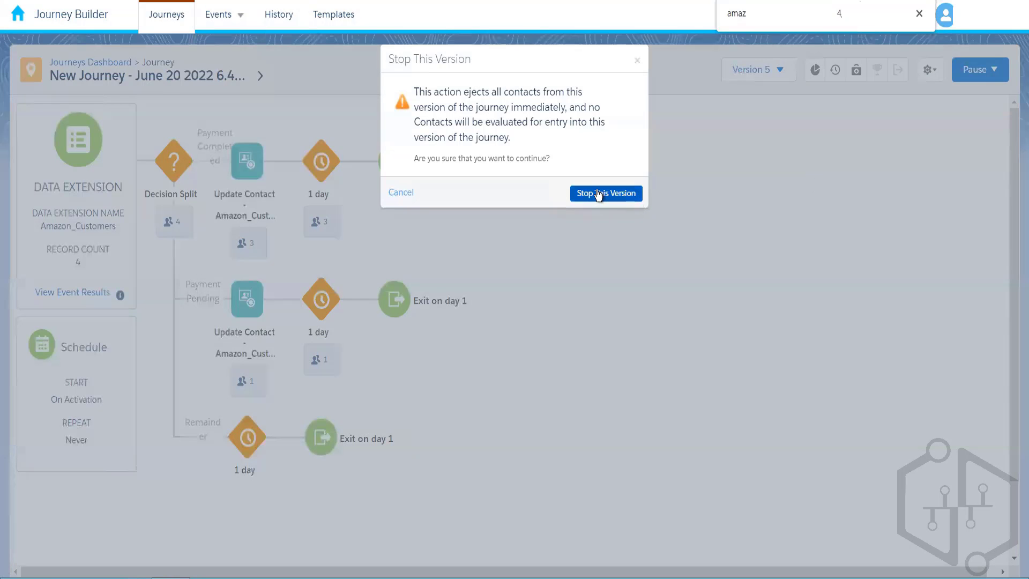
click(638, 194)
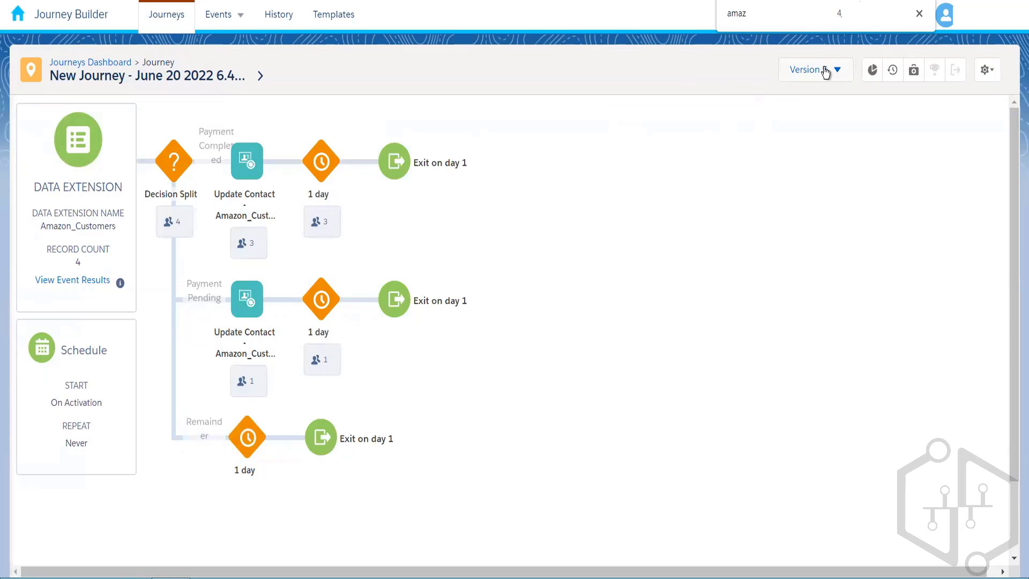
click(822, 70)
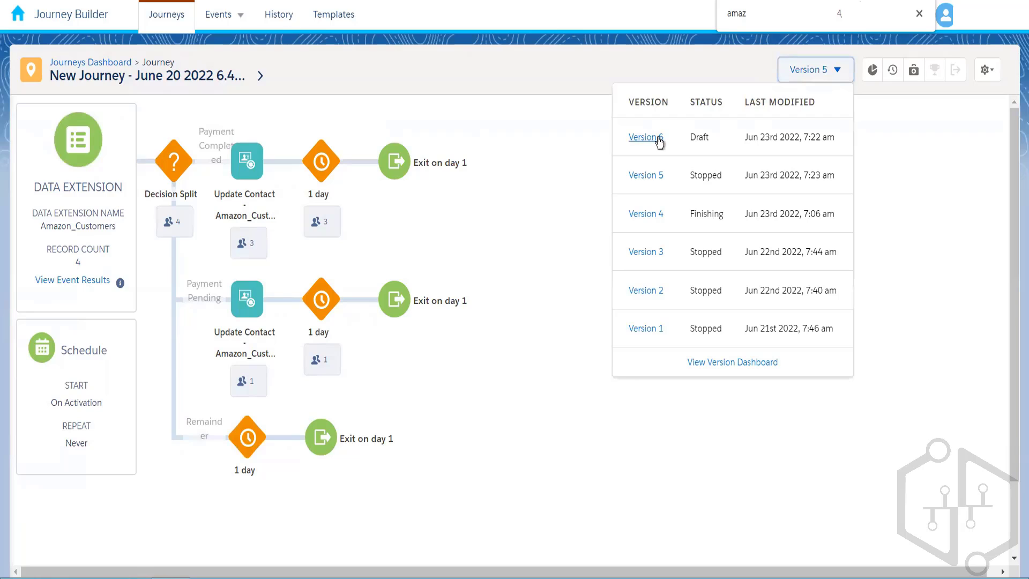
click(658, 141)
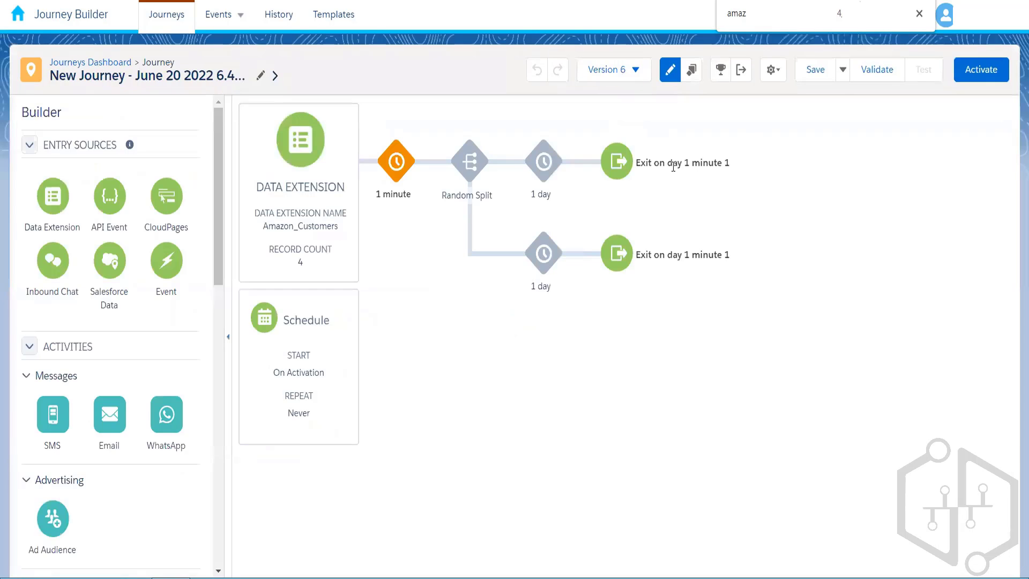
Validate Version 6 and activate it as the new version.
click(890, 73)
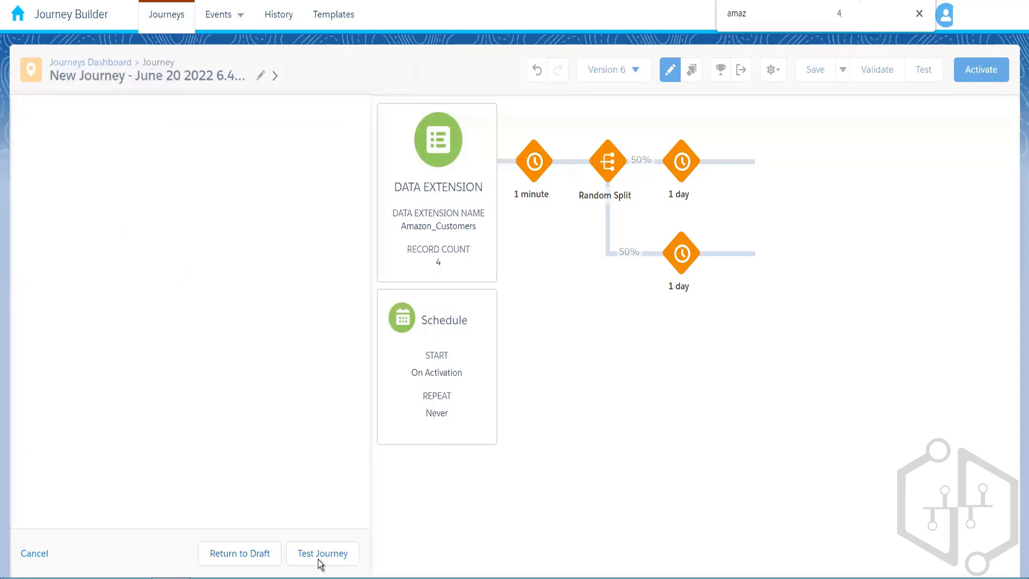
click(261, 556)
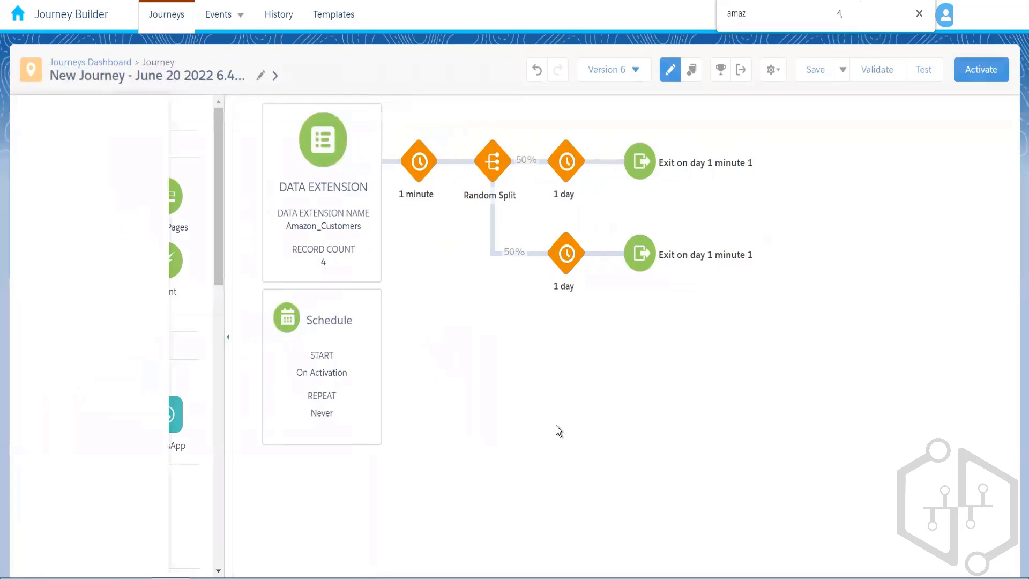
click(981, 70)
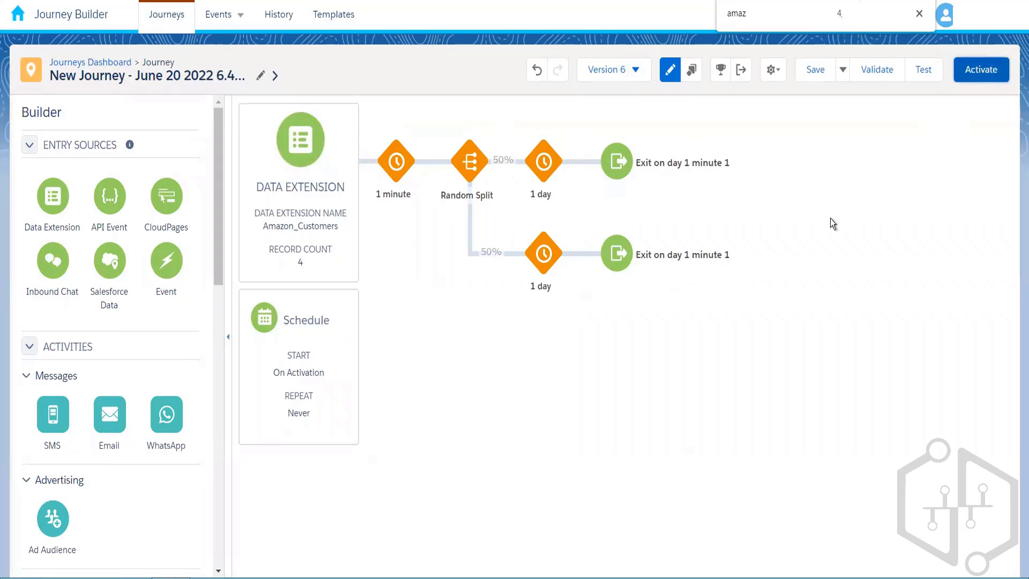
click(703, 302)
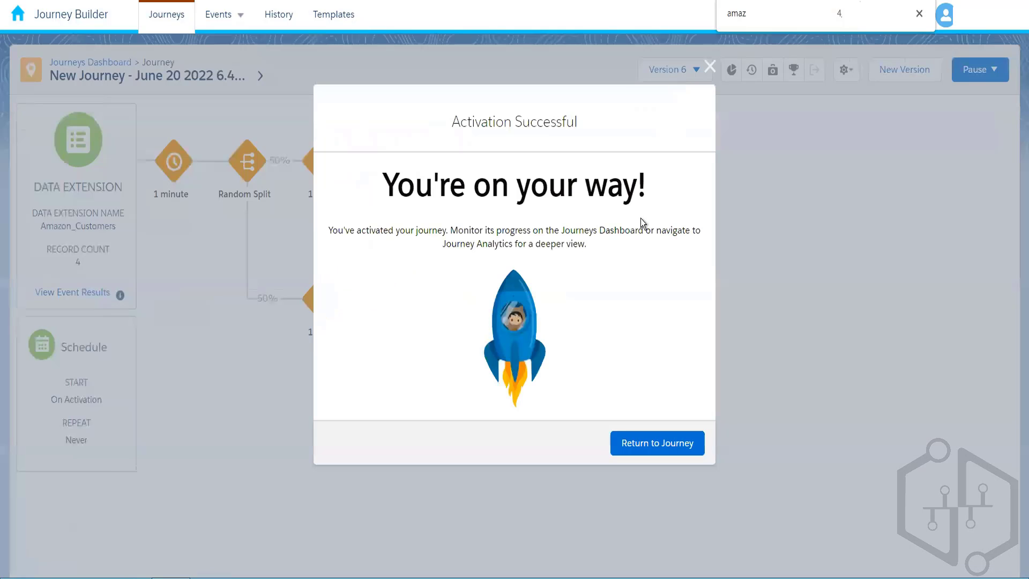
Check the entry source's event results several times, then return to the Journeys Dashboard.
click(656, 445)
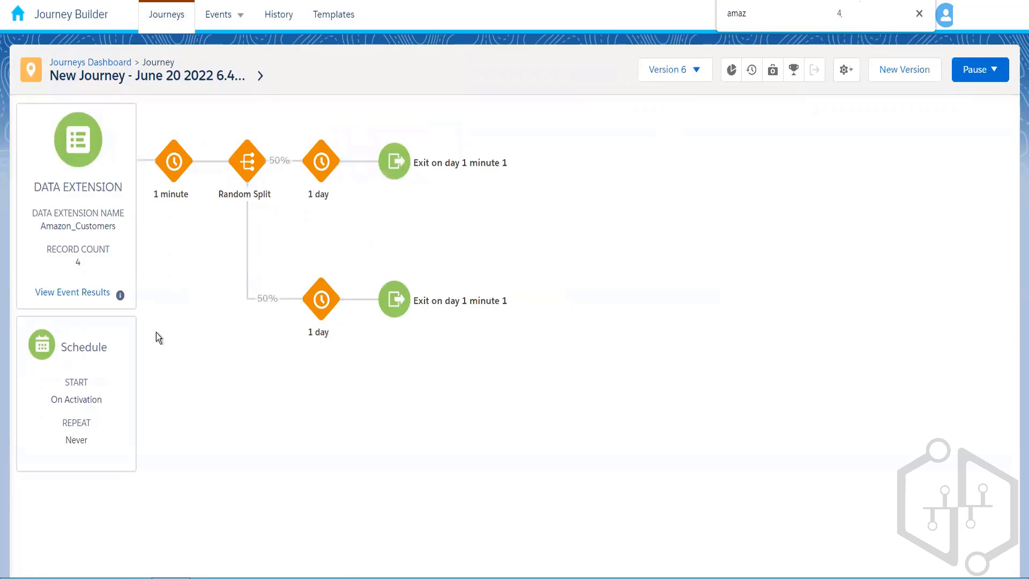
click(103, 297)
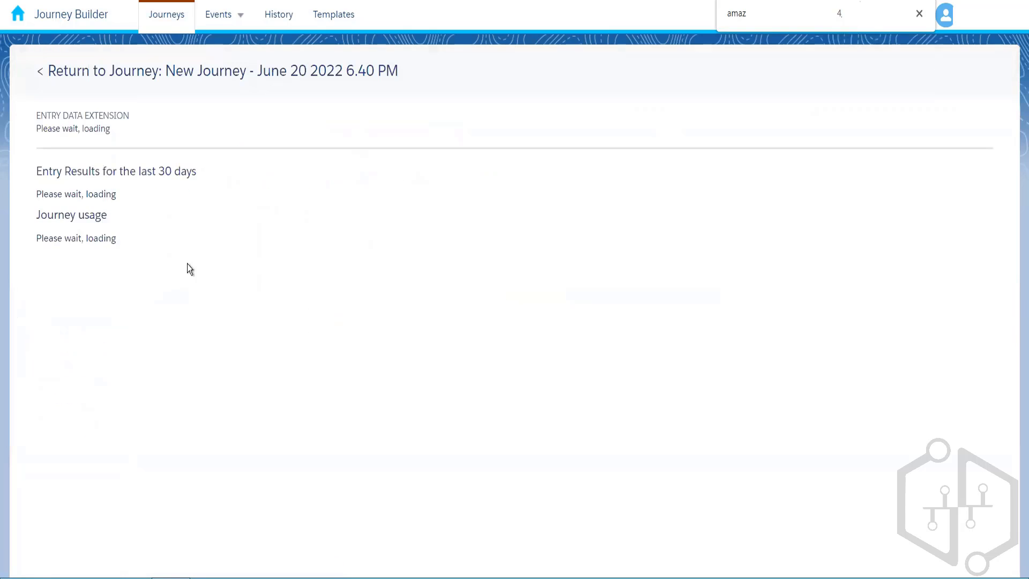
click(160, 80)
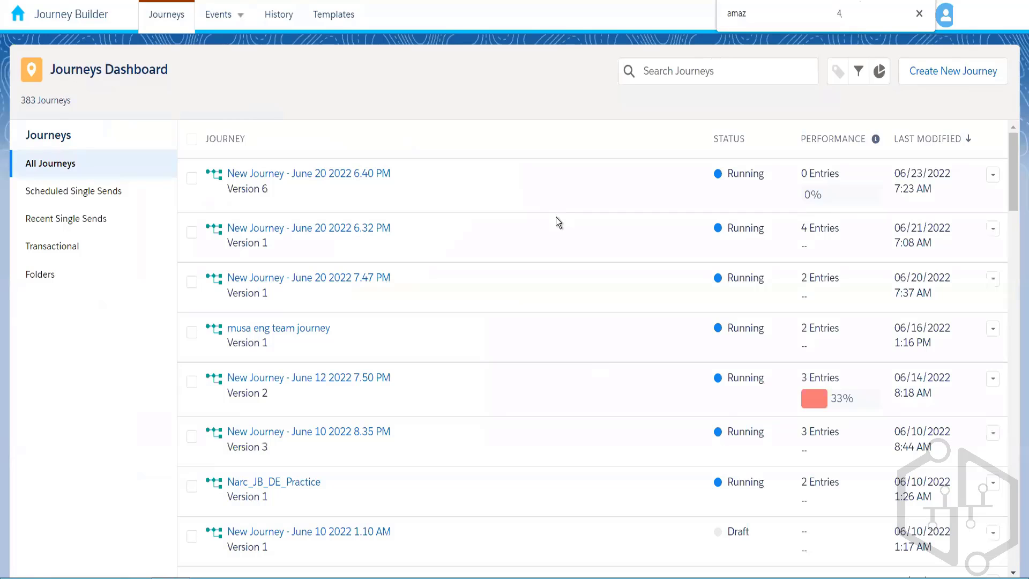
click(357, 173)
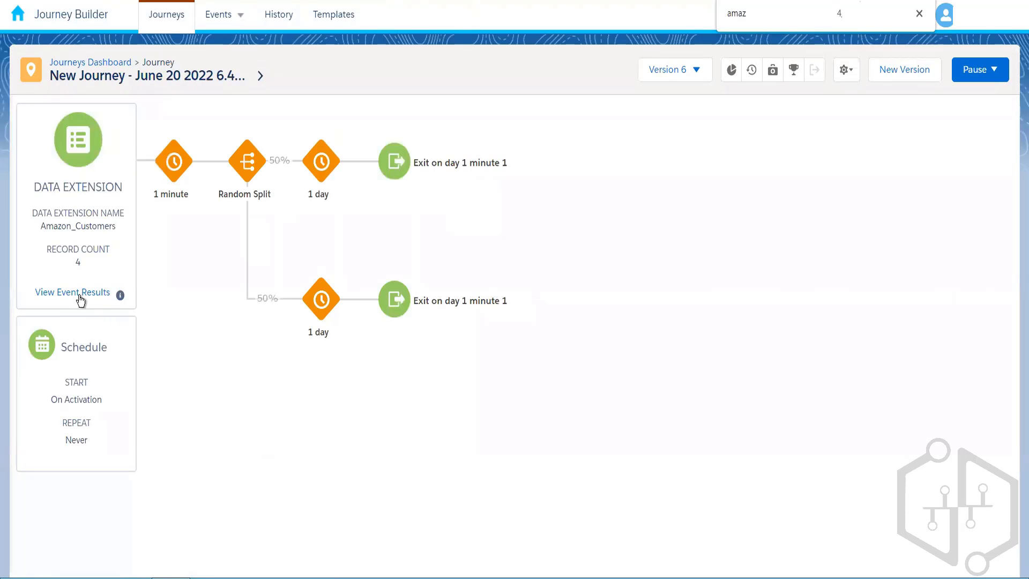
click(79, 294)
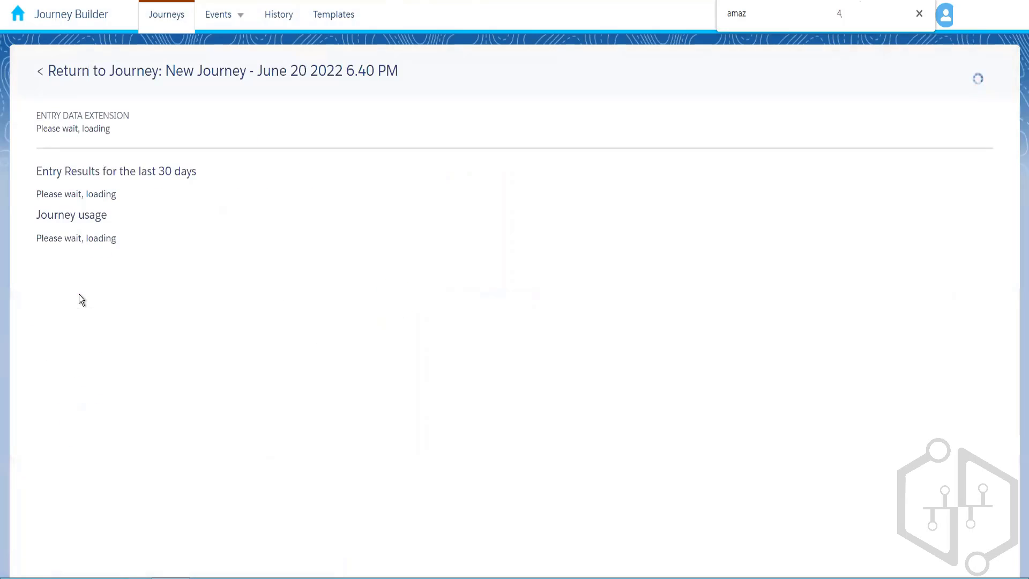
click(131, 72)
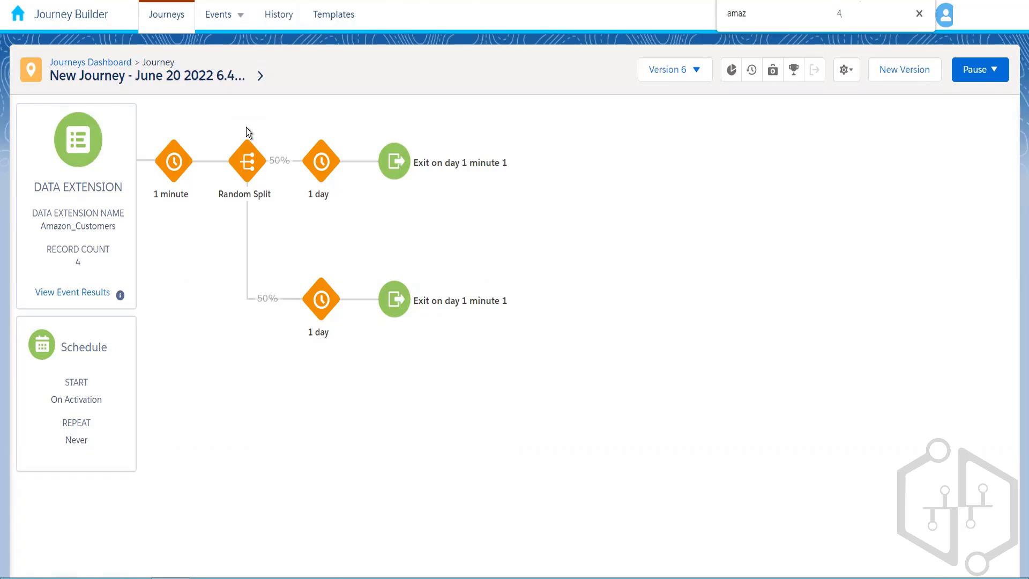
click(56, 293)
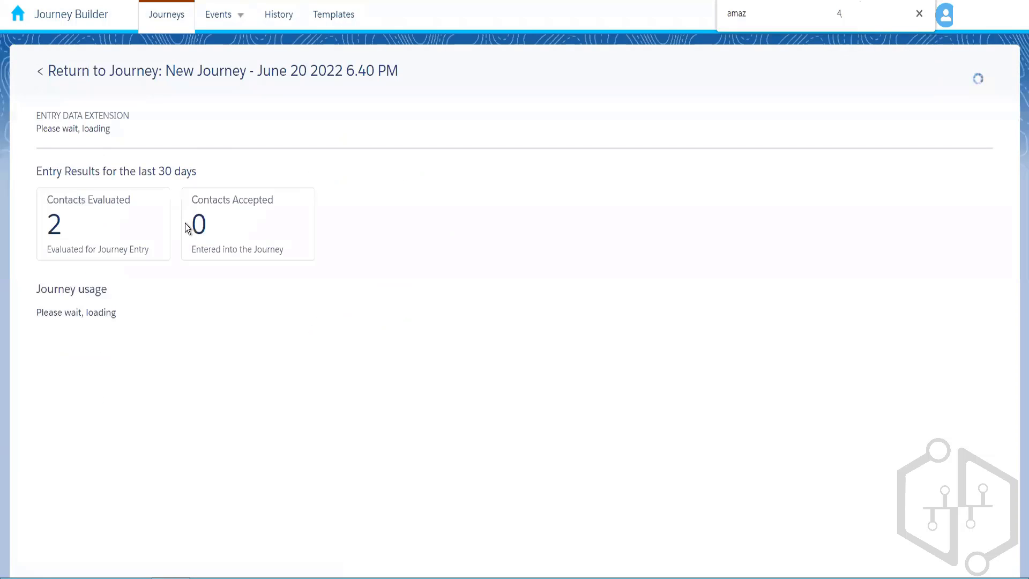
click(127, 76)
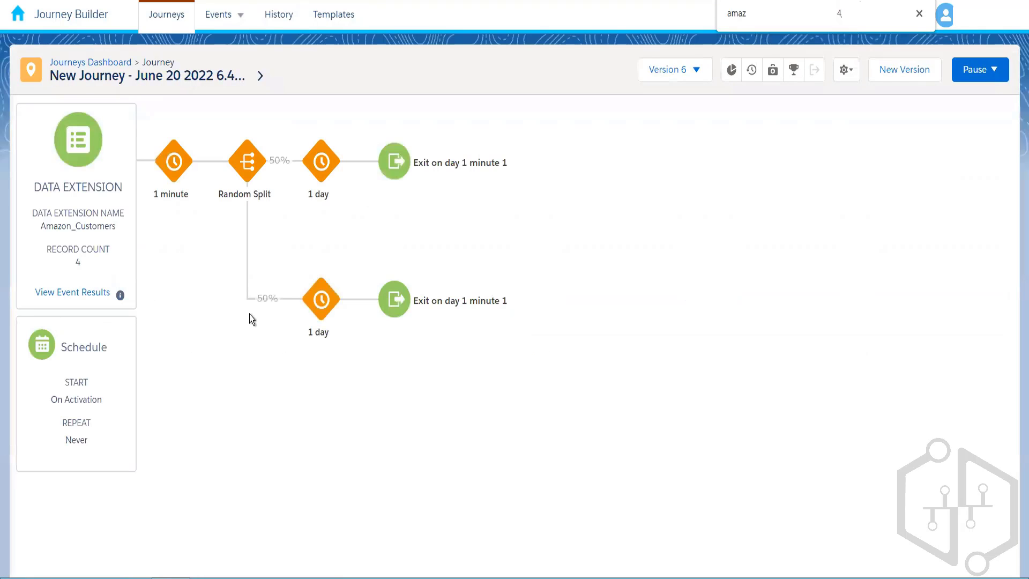
click(96, 64)
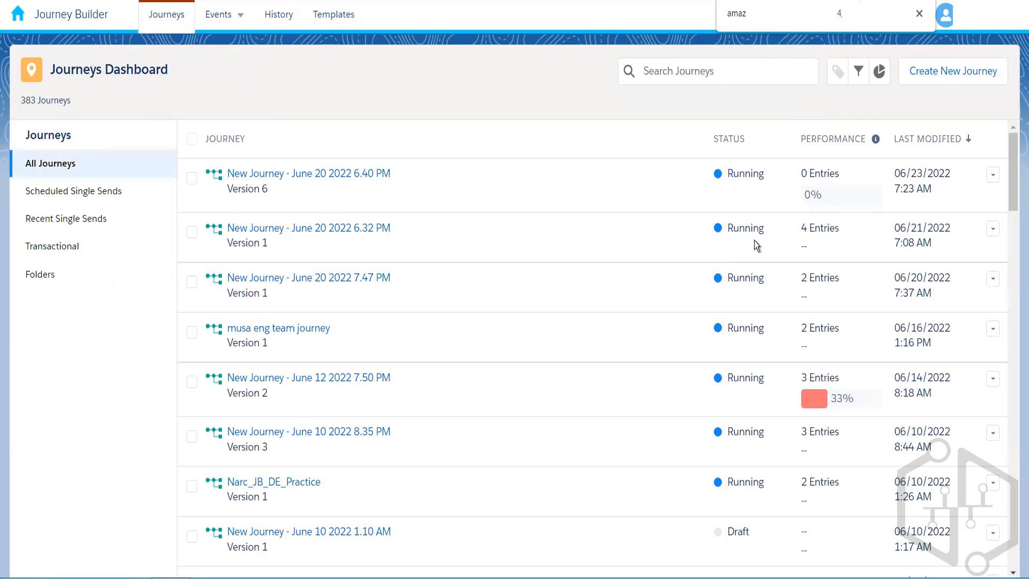
Open the June 20 2022 6.40 PM journey and check the 1-minute wait's contact count.
mouse_move(843, 189)
click(363, 173)
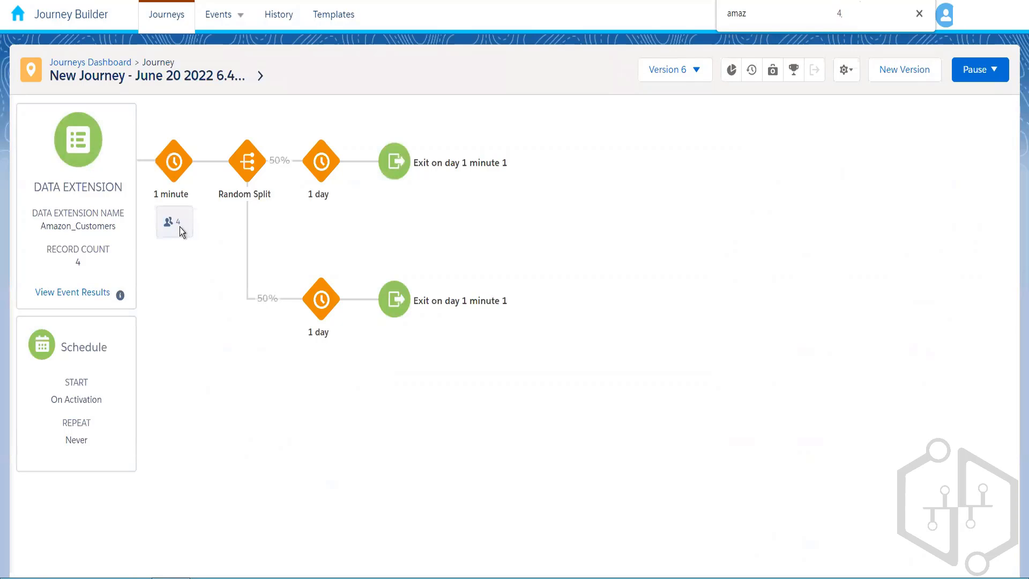
click(179, 226)
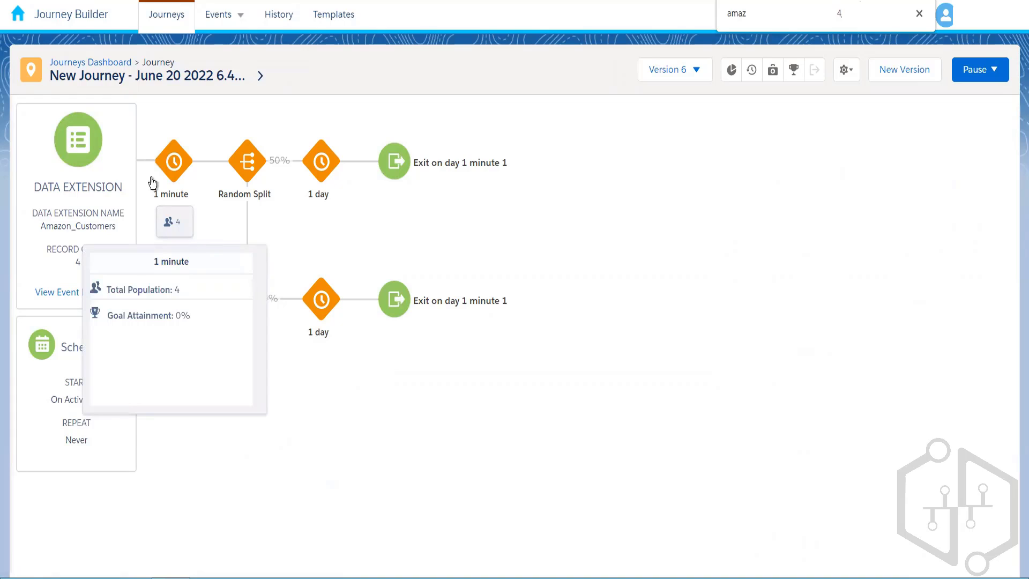
click(104, 67)
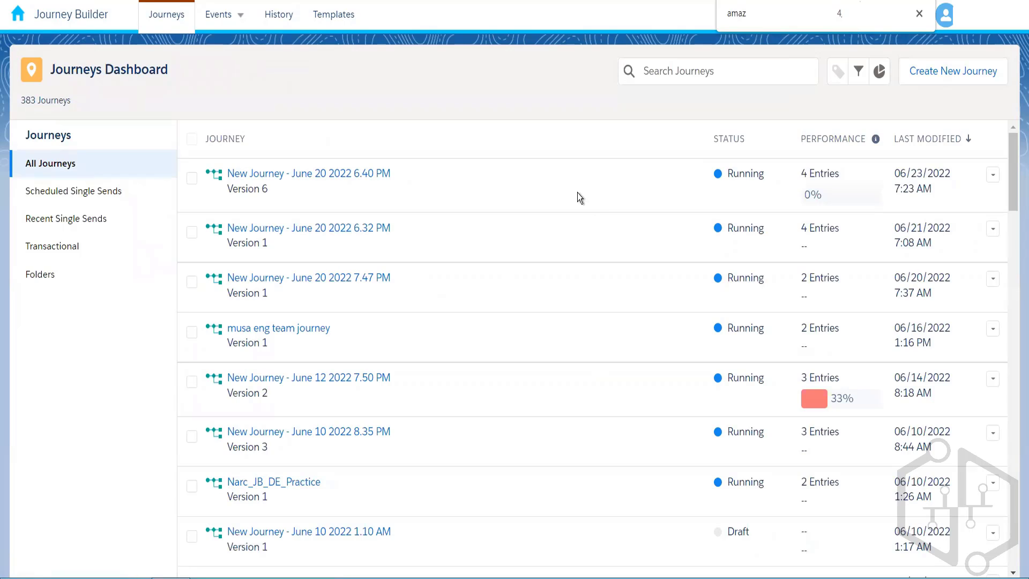
click(347, 177)
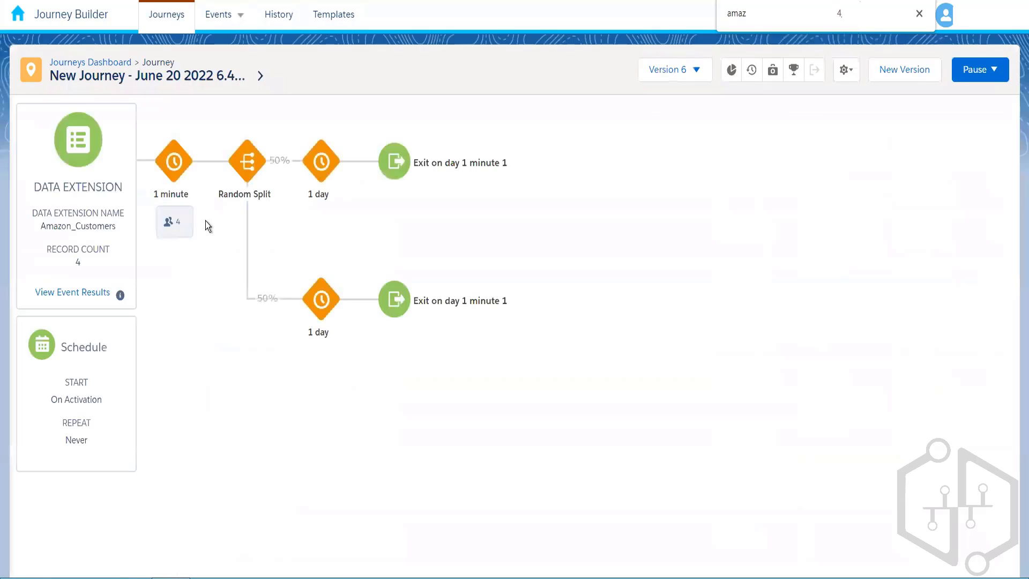
click(169, 217)
Create a Version 7 draft of the journey and clear the leftover search box.
click(898, 78)
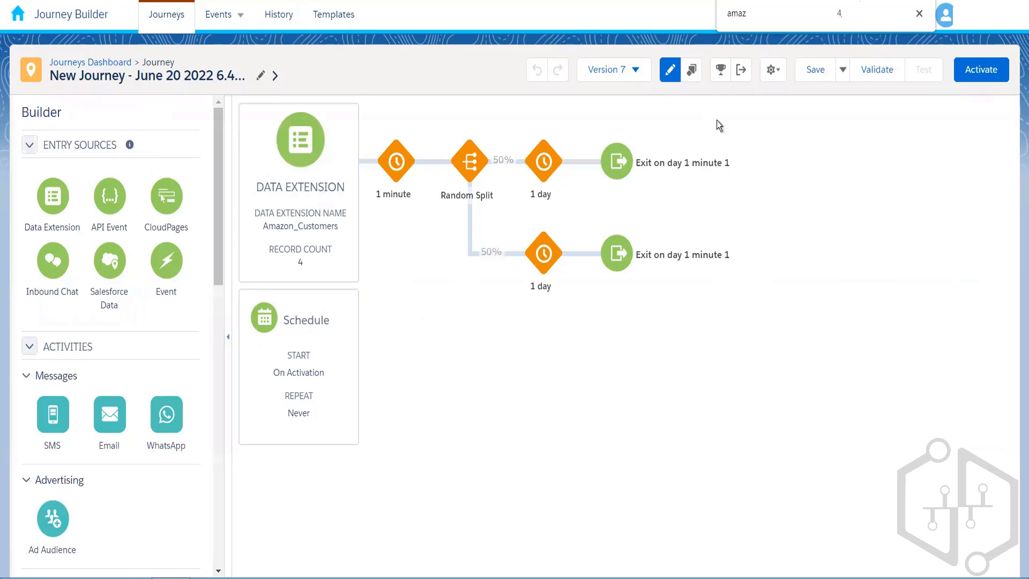
click(919, 15)
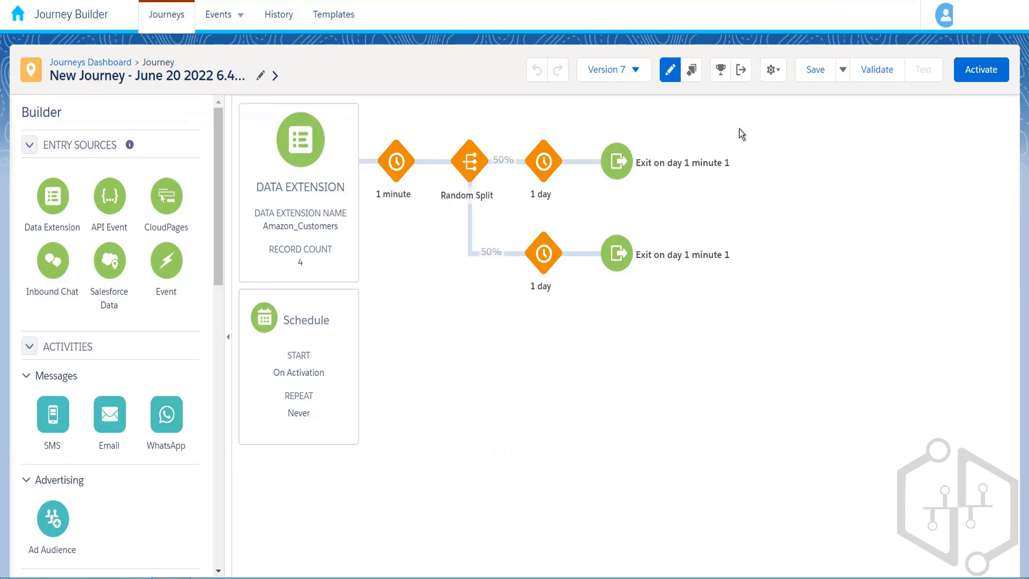
Name the Version 7 exit criterion 'Exit Contact When Payment Completed' and continue to its filter step.
click(741, 72)
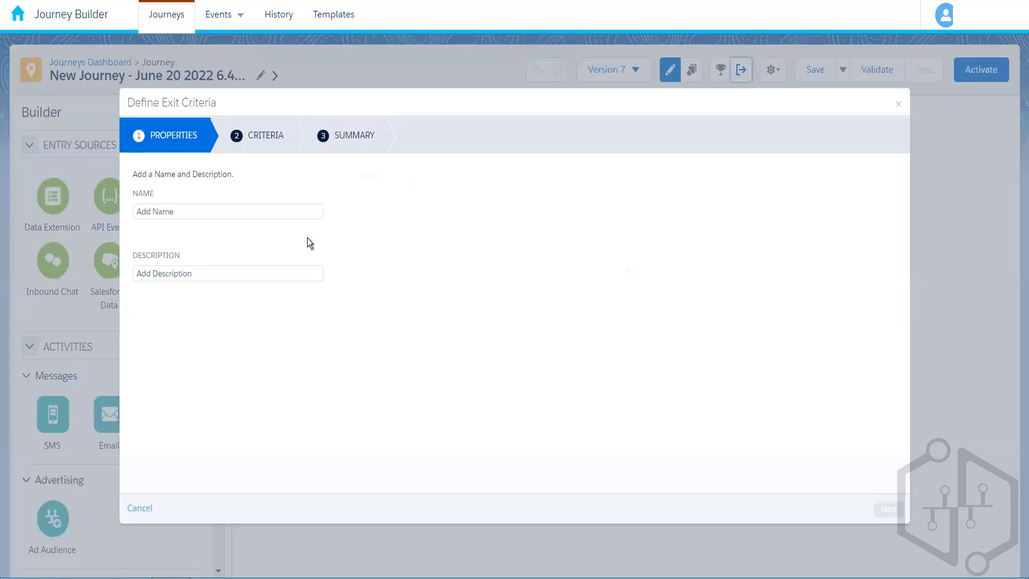
click(199, 213)
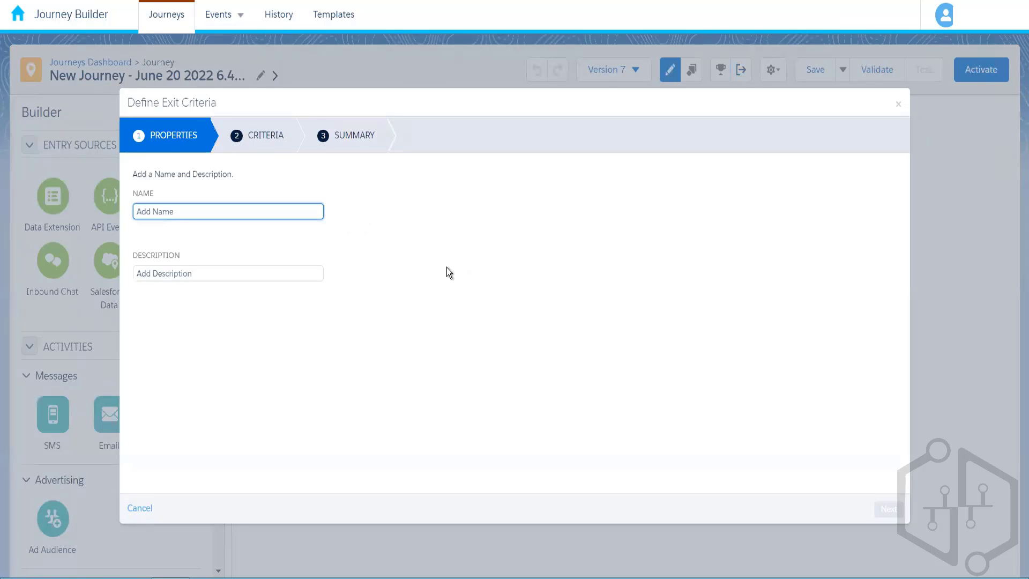
text(Payment )
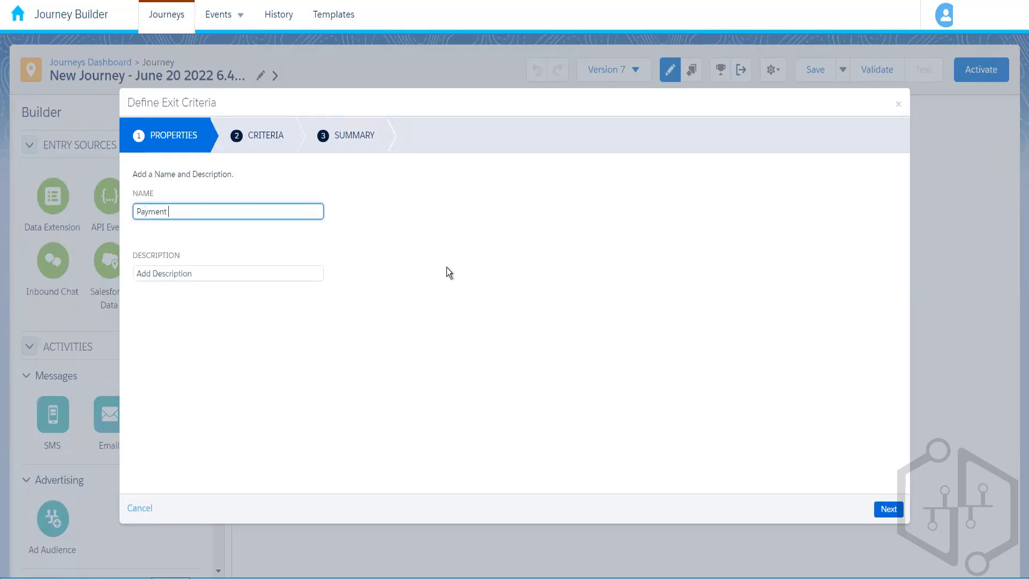
text(Completed)
text(Exit )
text(Contact )
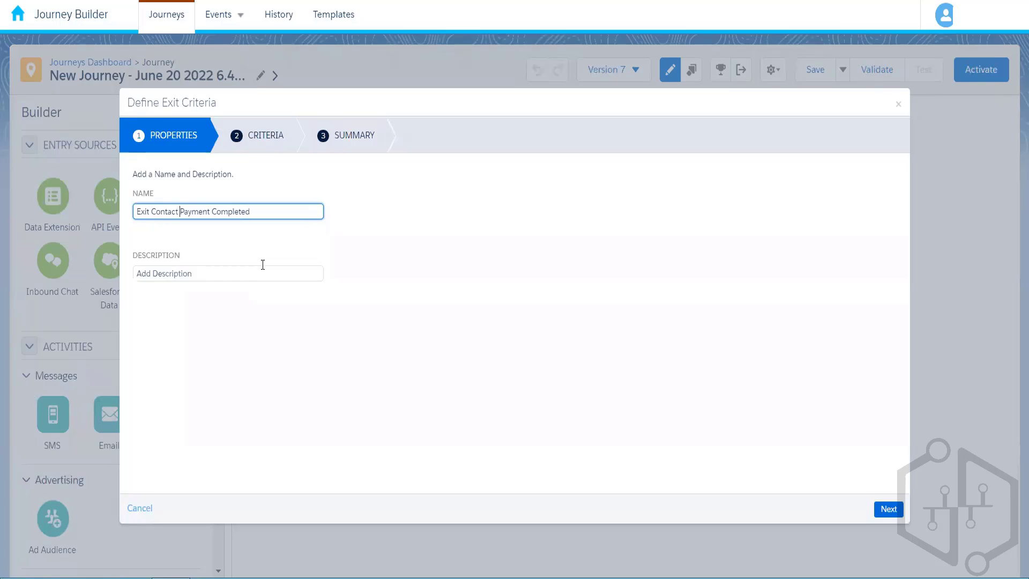
text(When)
click(355, 259)
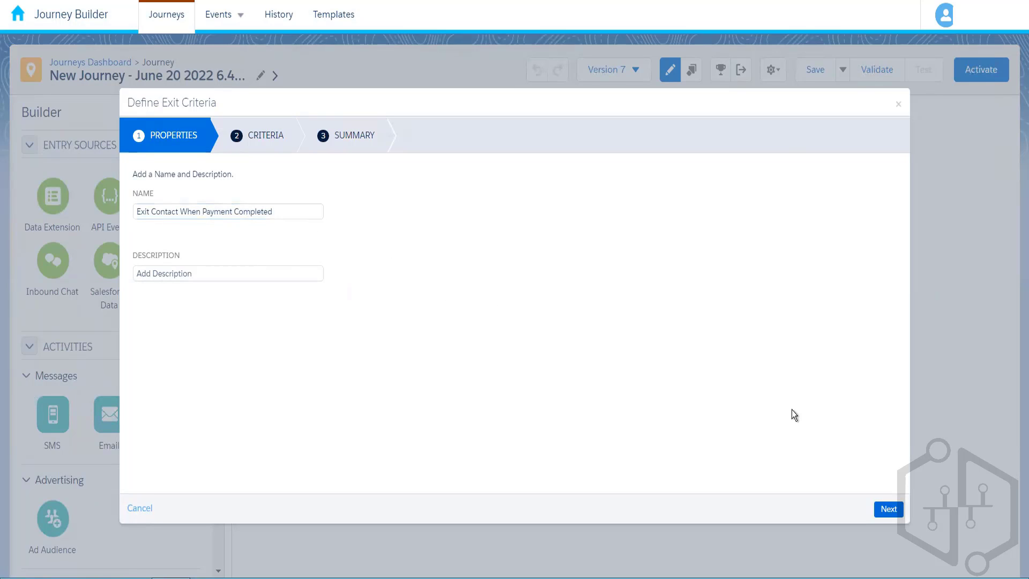
click(898, 511)
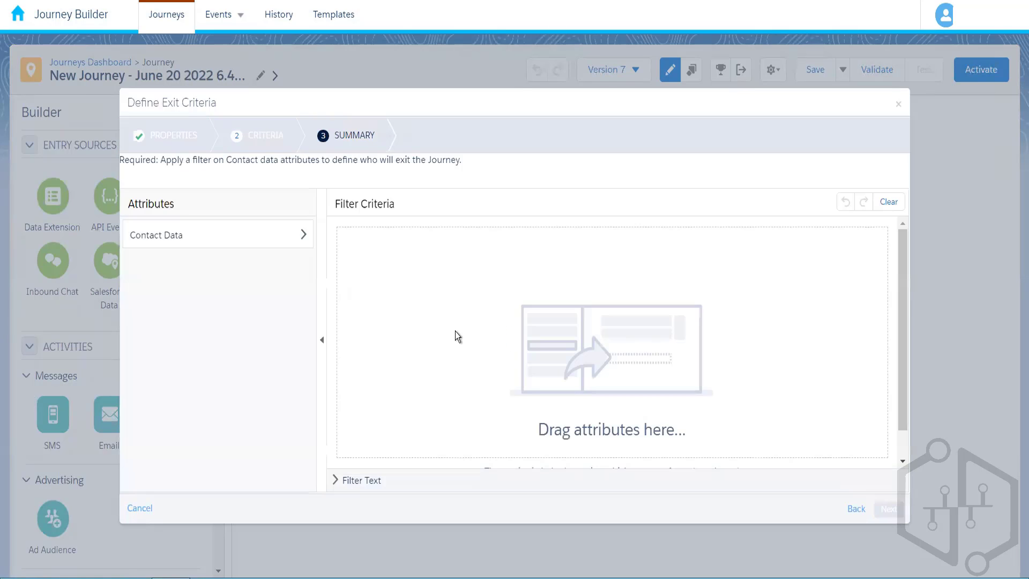
Open the Contact Data attributes under Amazon Customer Data Model > Amazon_Customers.
click(275, 241)
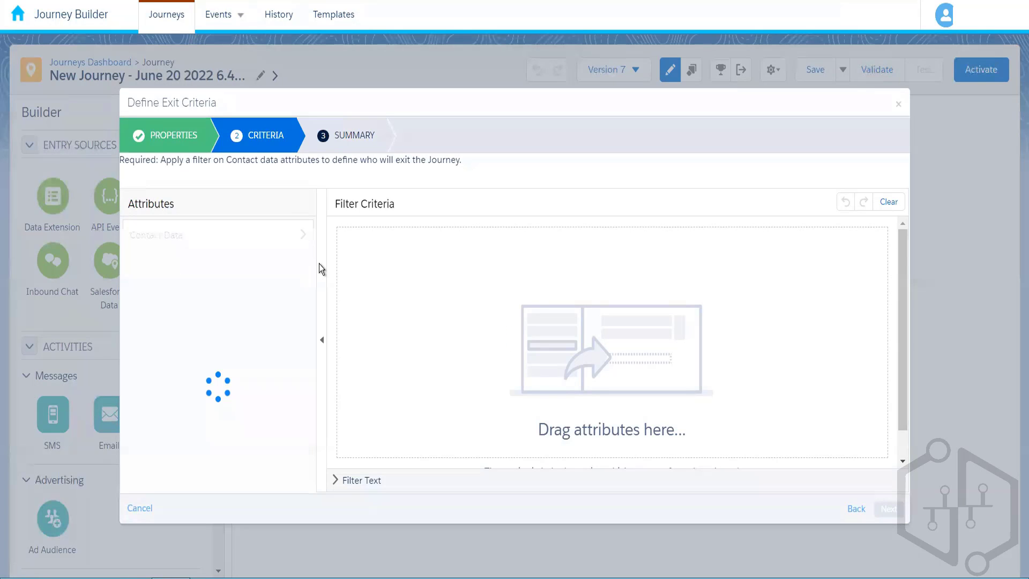
key(ctrl+f)
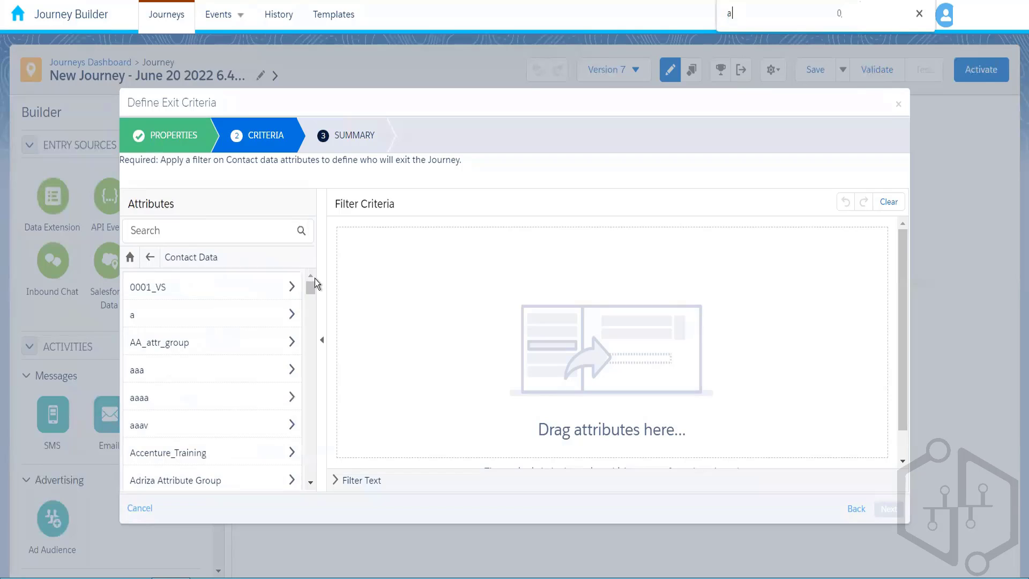
text(amazon)
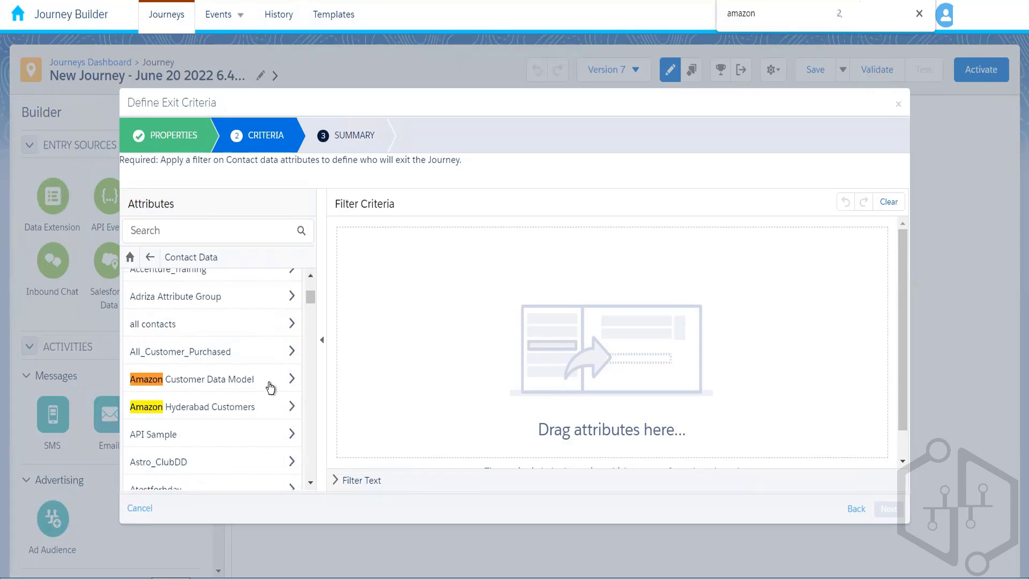
click(269, 384)
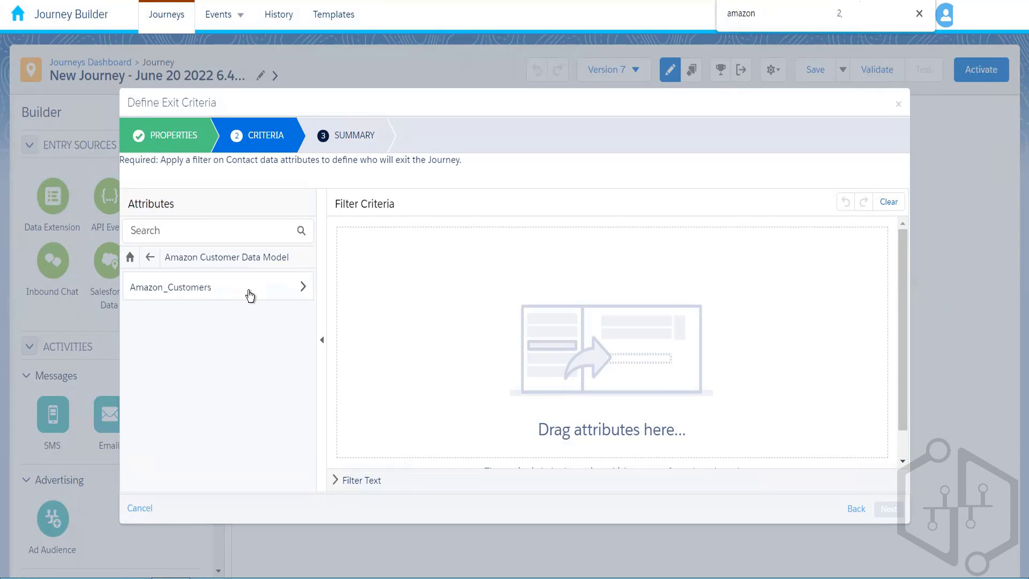
click(249, 295)
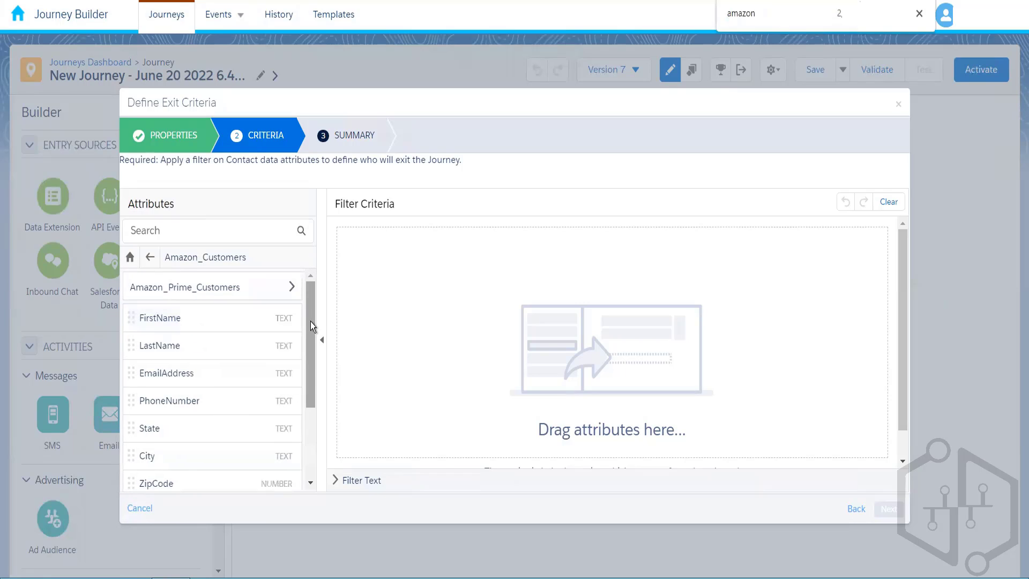
scroll(310, 324, down, 3)
Add a PaymentStatus equal 'Completed' filter and finish the exit criterion setup.
drag(198, 446, 515, 242)
click(513, 237)
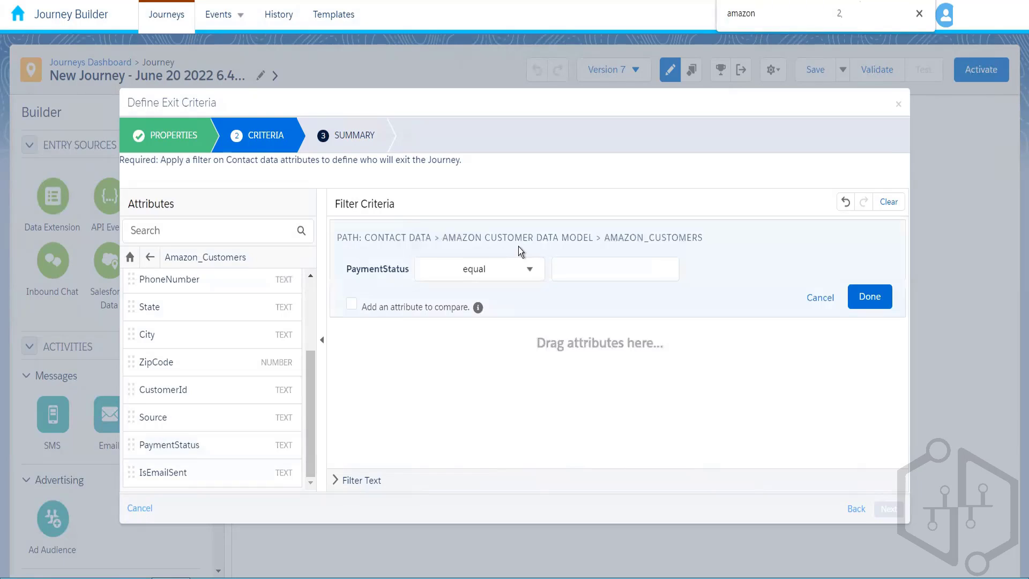
click(562, 266)
text(Completed)
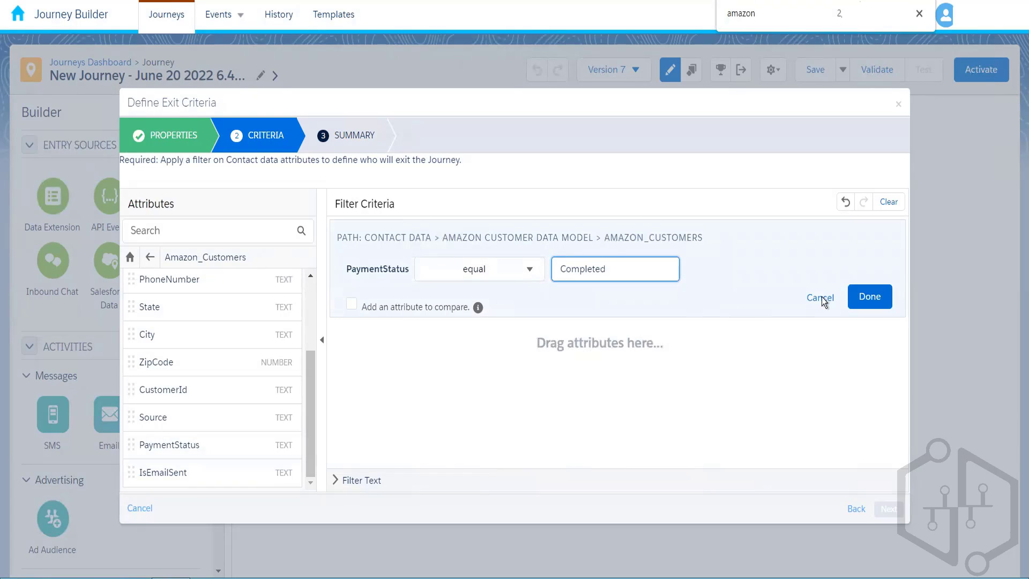
click(869, 296)
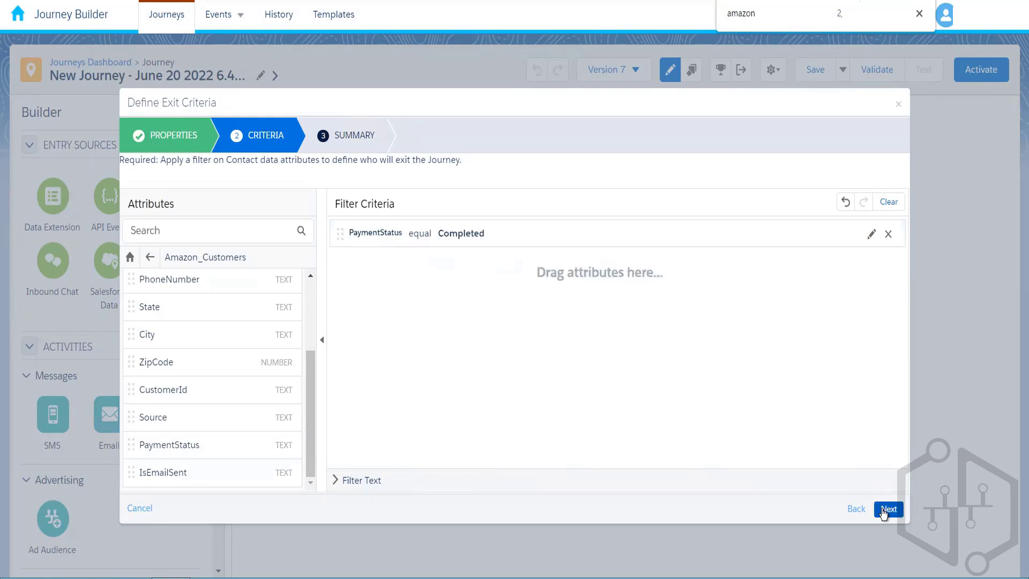
click(886, 510)
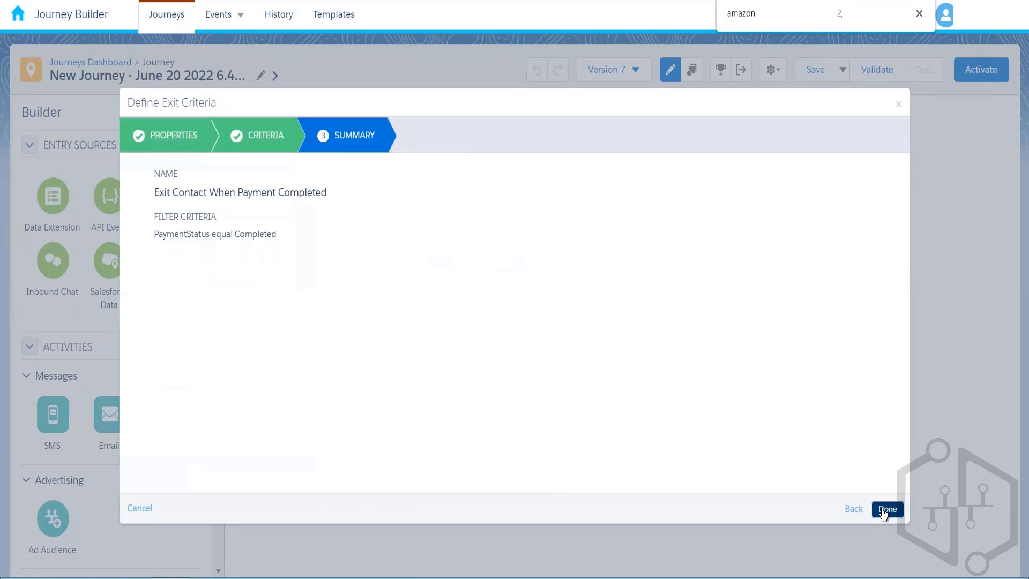
click(885, 510)
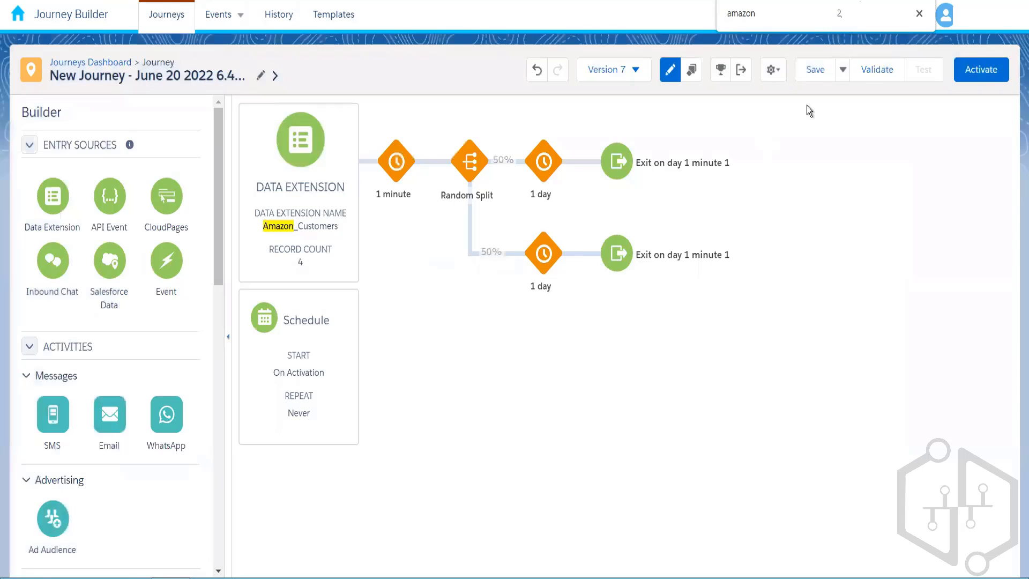
Save the Version 7 draft and open the June 20 2022 6.40 PM journey's results.
click(816, 71)
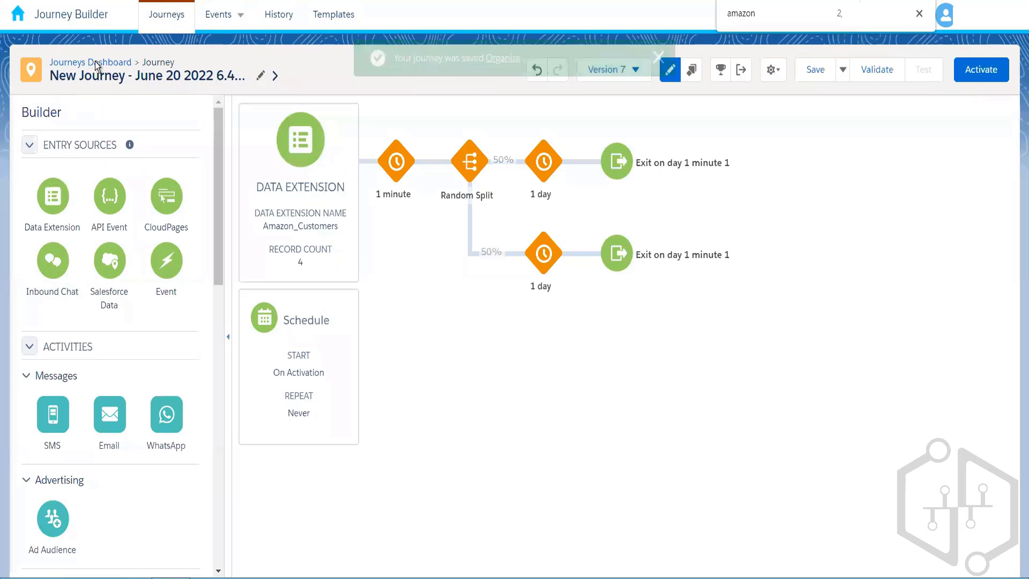
click(96, 63)
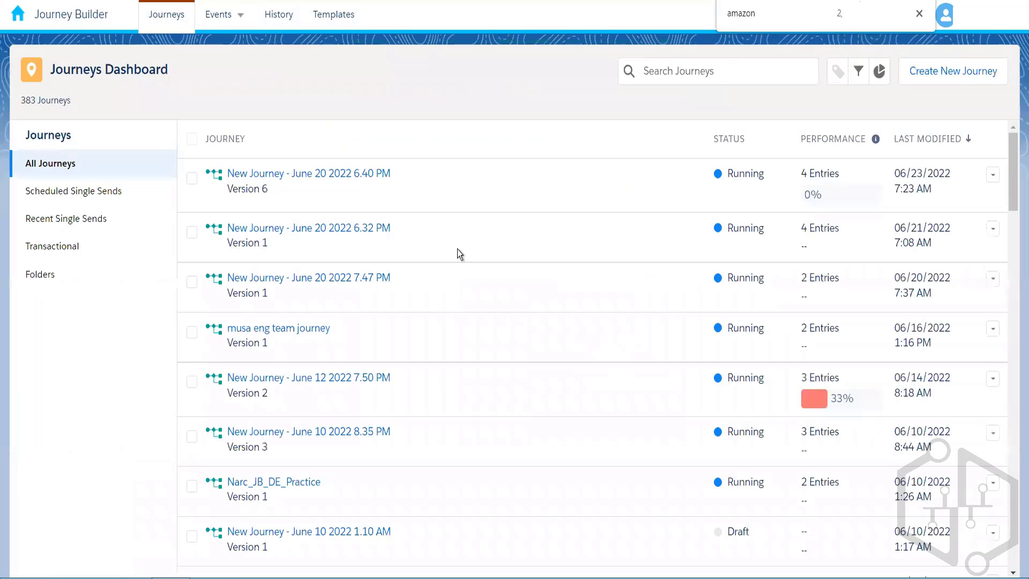
click(357, 180)
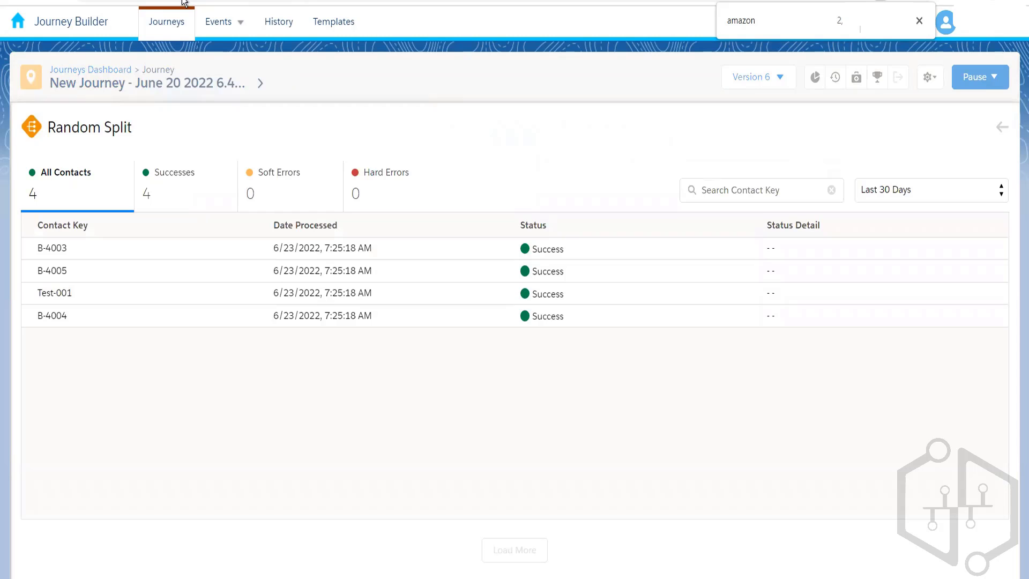
Close the Random Split contacts summary and reopen the June 20 2022 6.40 PM journey.
click(1004, 133)
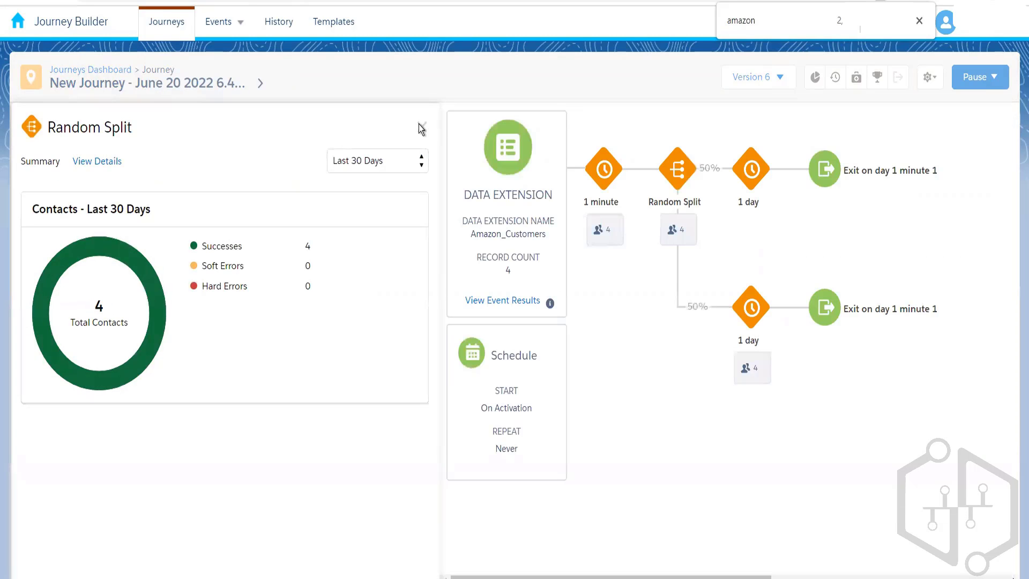
click(422, 126)
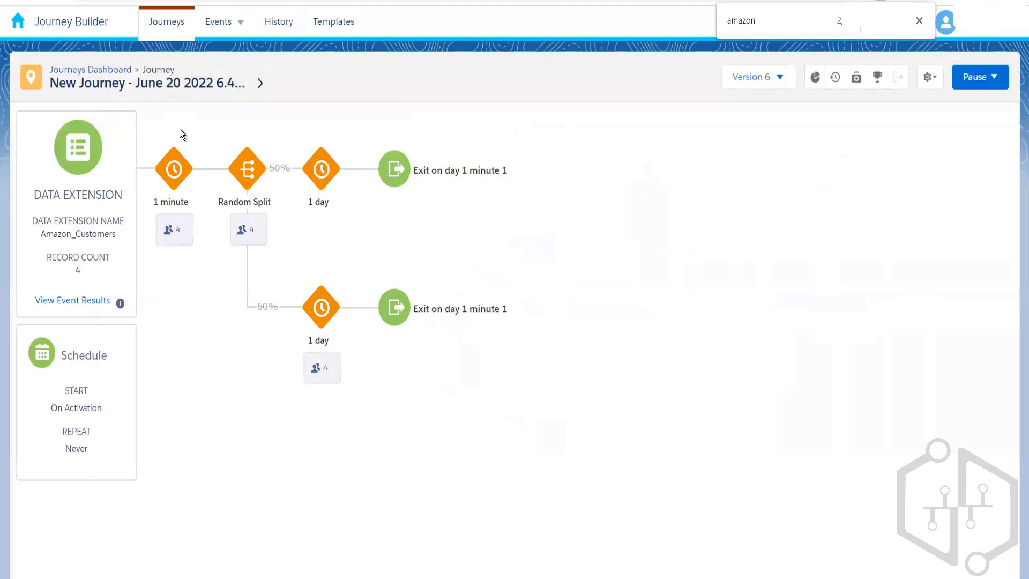
click(121, 75)
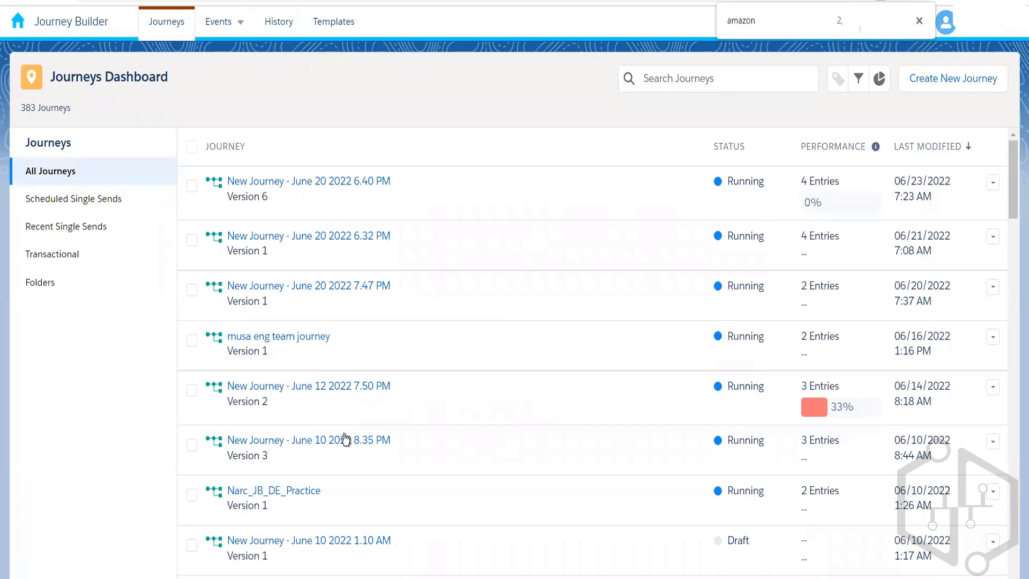
mouse_move(833, 415)
mouse_move(815, 205)
click(321, 182)
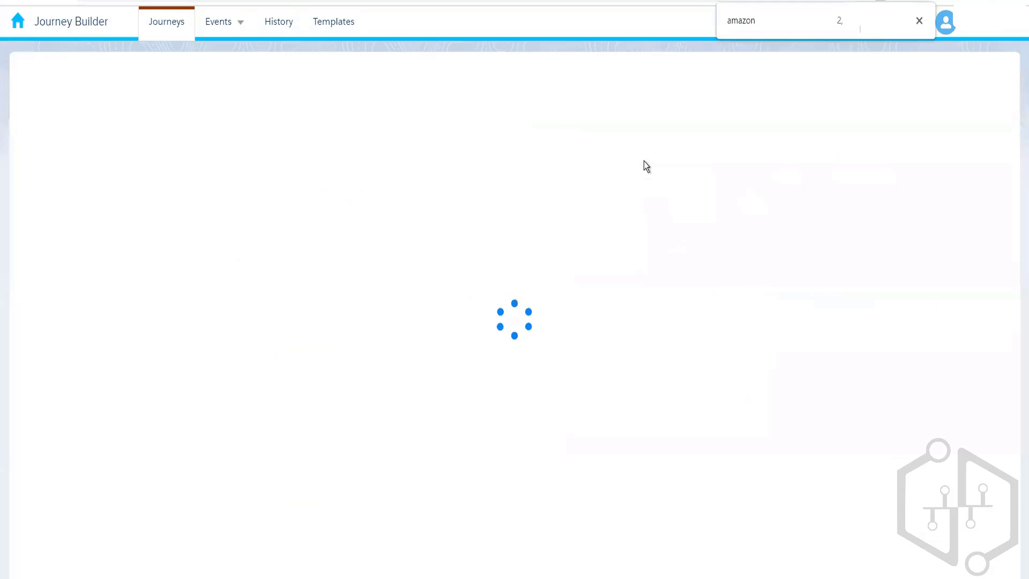
Check the 1 minute wait population stats, then load the Version 7 draft.
click(919, 22)
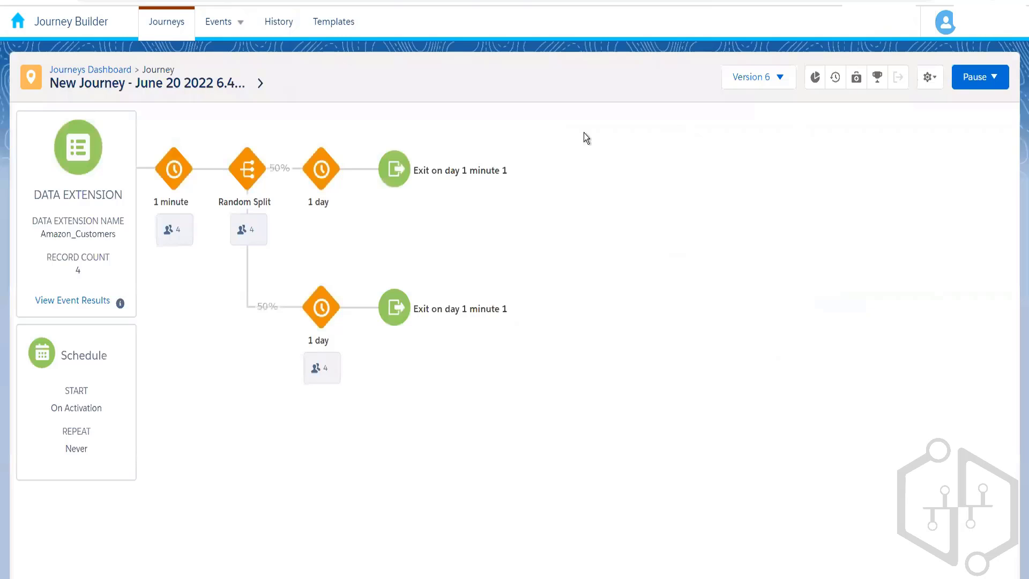
click(182, 230)
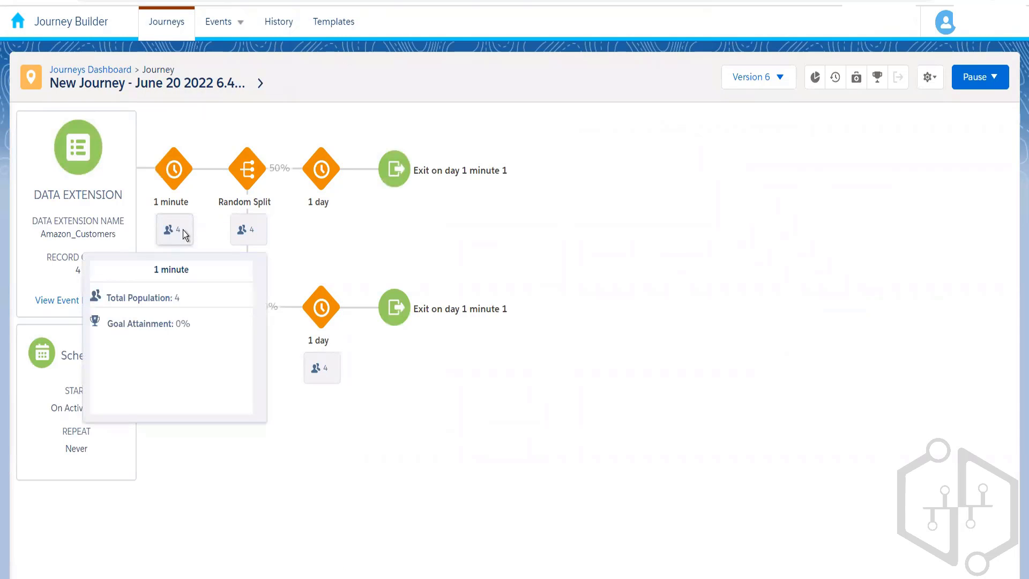
click(172, 326)
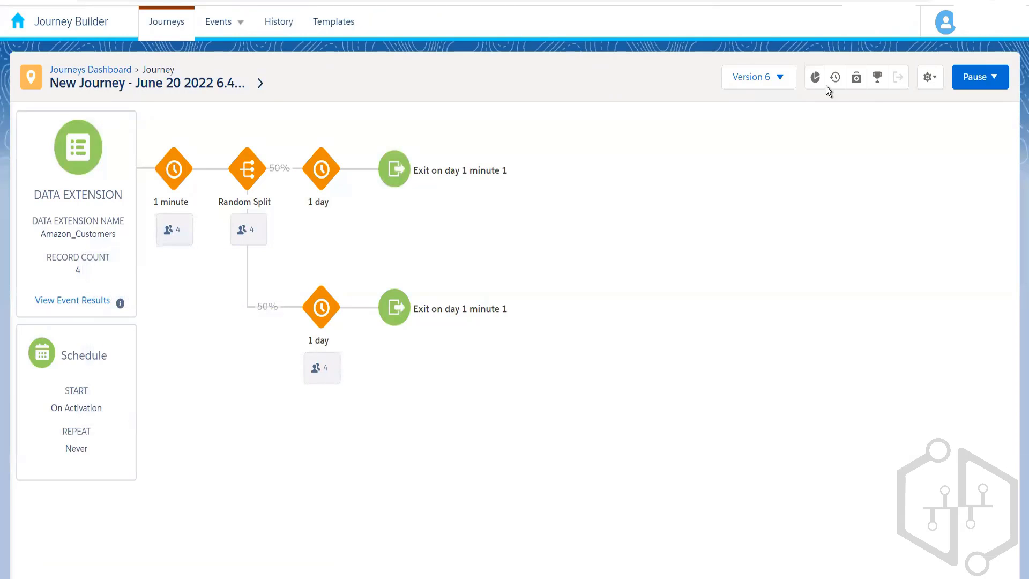
click(780, 79)
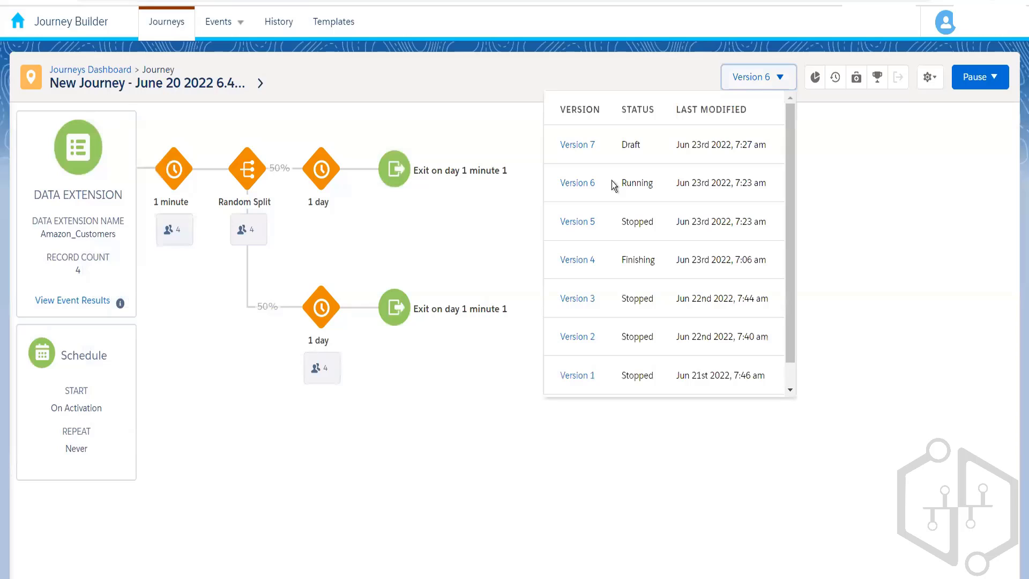
click(586, 146)
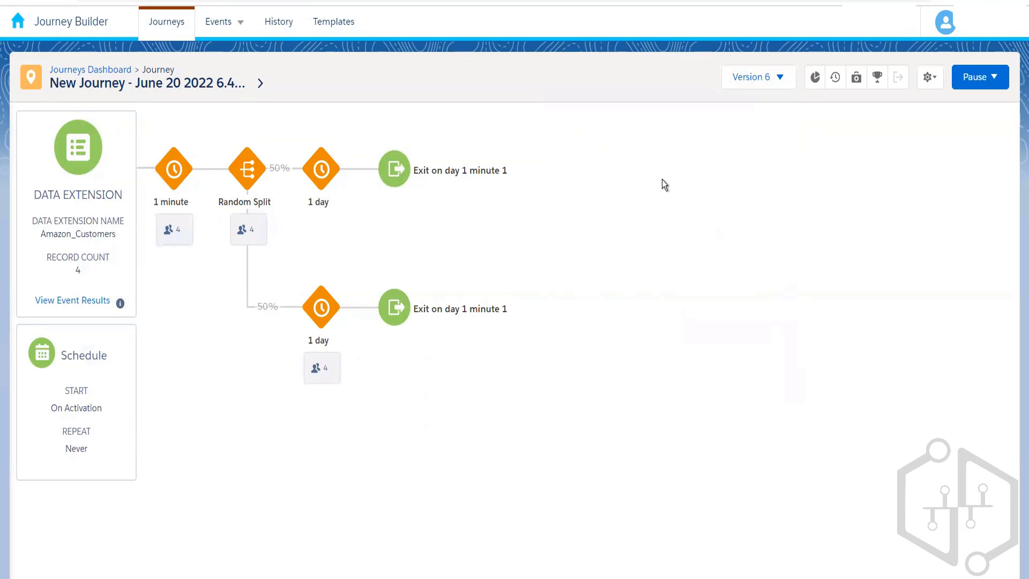